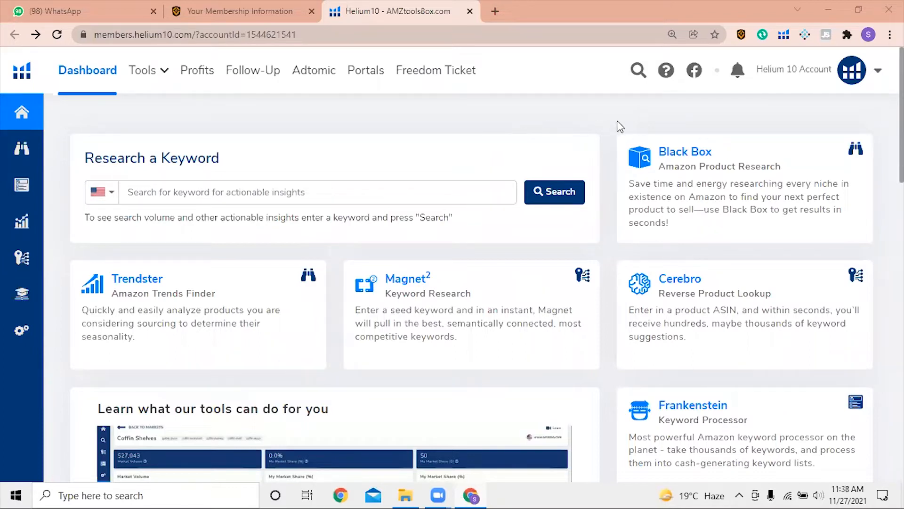
# Step: Open the Black Box product research tool and review the available Amazon marketplaces
pyautogui.click(661, 153)
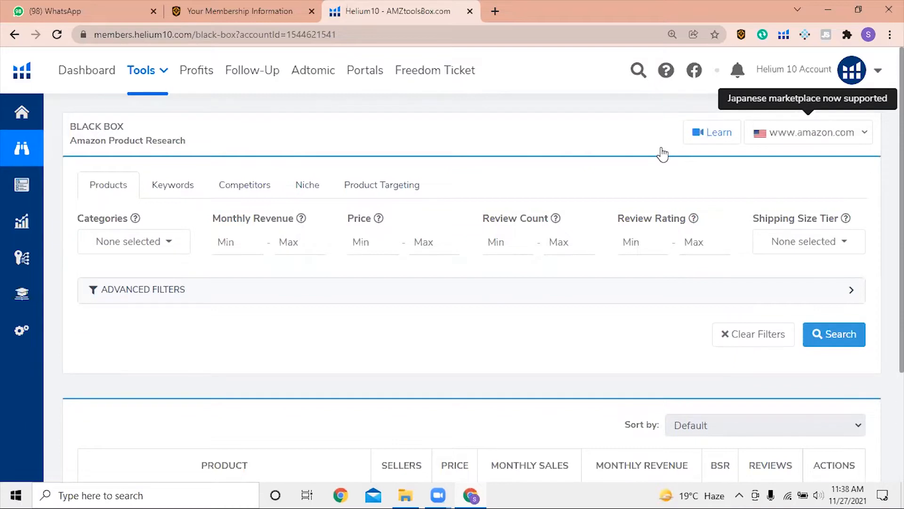
pyautogui.click(803, 133)
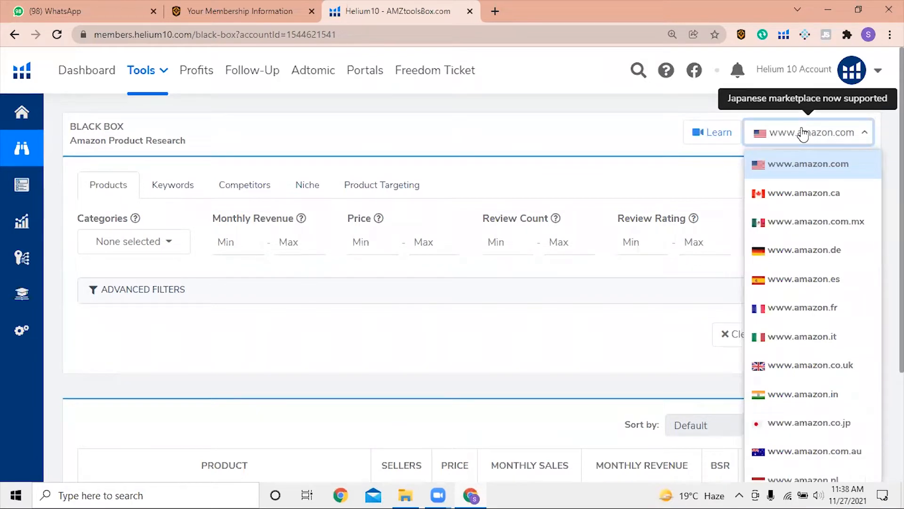
pyautogui.scroll(-3, 808, 198)
pyautogui.scroll(2, 808, 198)
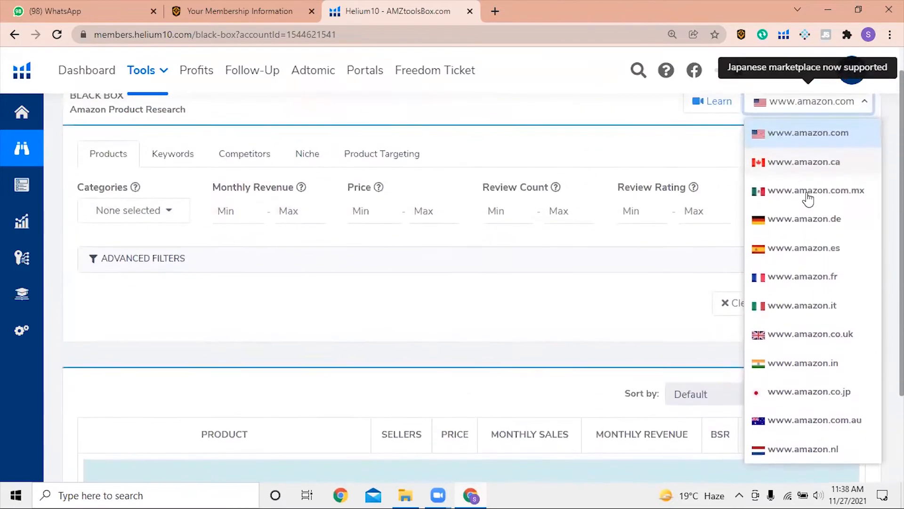
pyautogui.scroll(1, 808, 199)
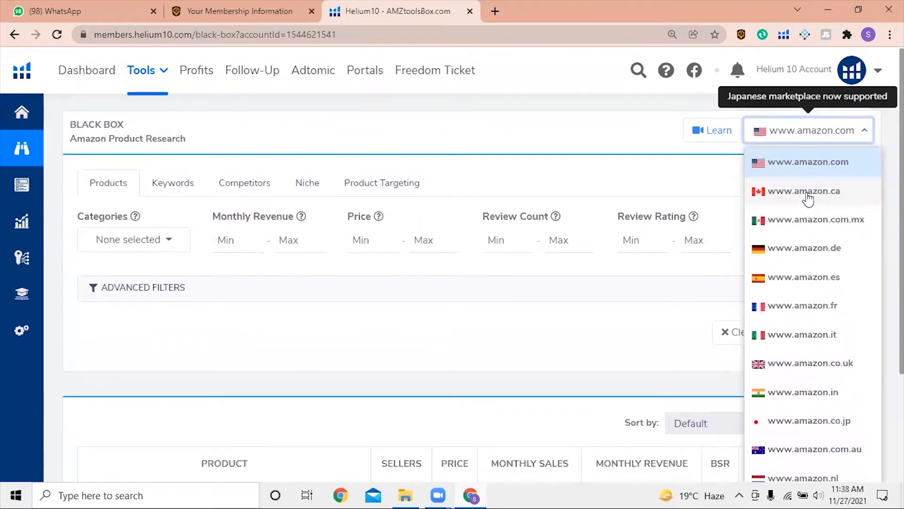
pyautogui.scroll(-1, 808, 199)
pyautogui.scroll(1, 808, 198)
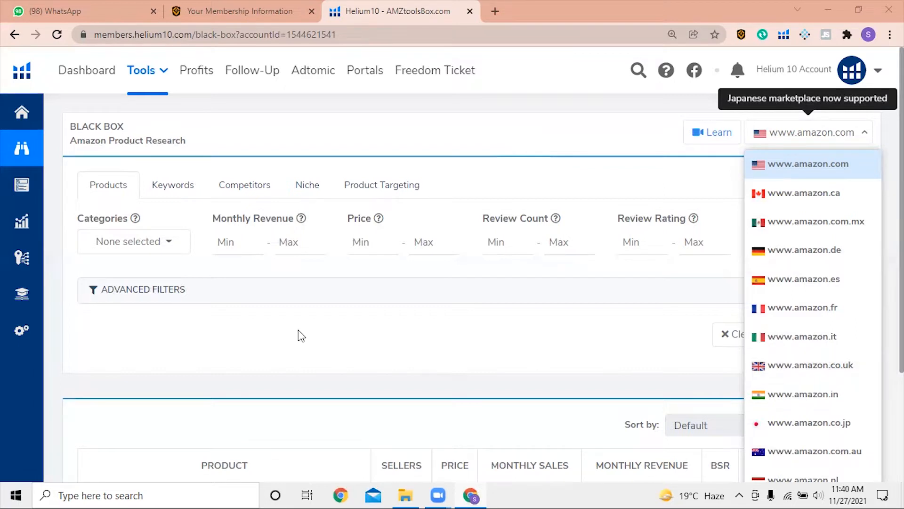
pyautogui.click(249, 149)
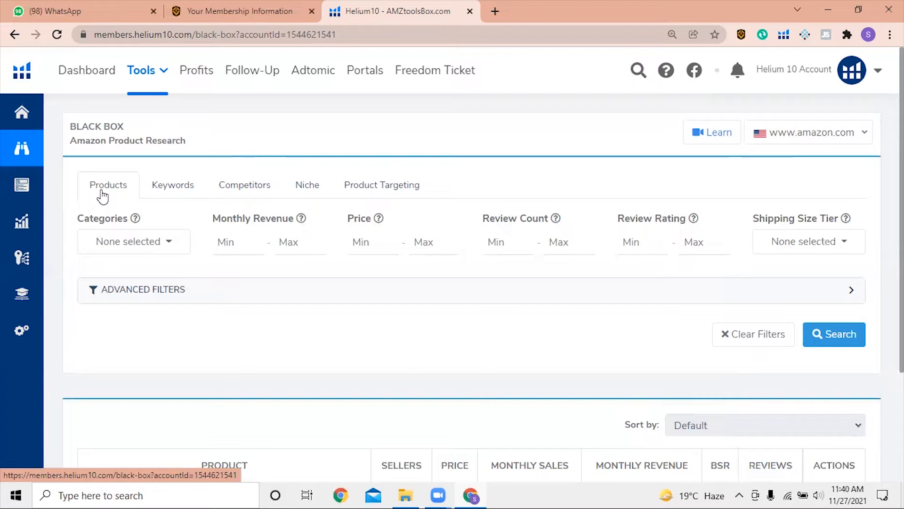
# Step: Limit the product search to the Kitchen & Dining category
pyautogui.click(153, 254)
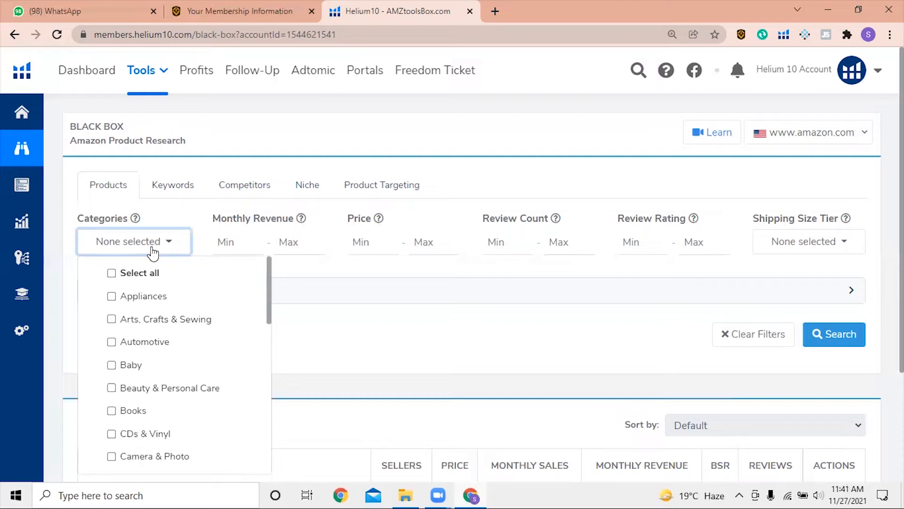
pyautogui.scroll(-9, 236, 337)
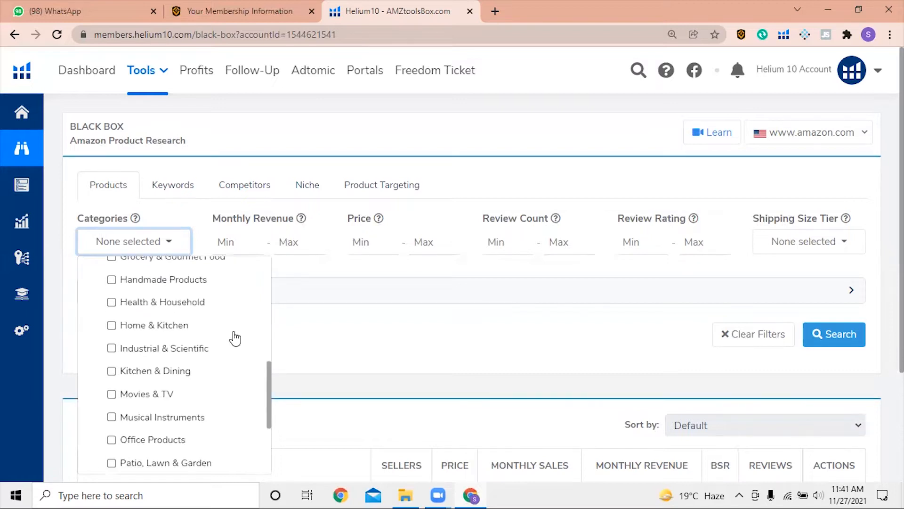
pyautogui.scroll(2, 235, 338)
pyautogui.scroll(1, 235, 337)
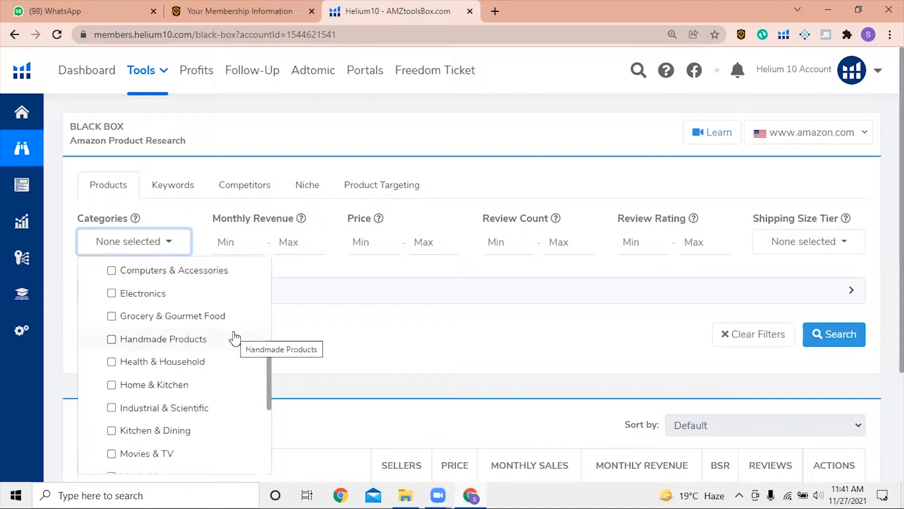
pyautogui.scroll(3, 234, 337)
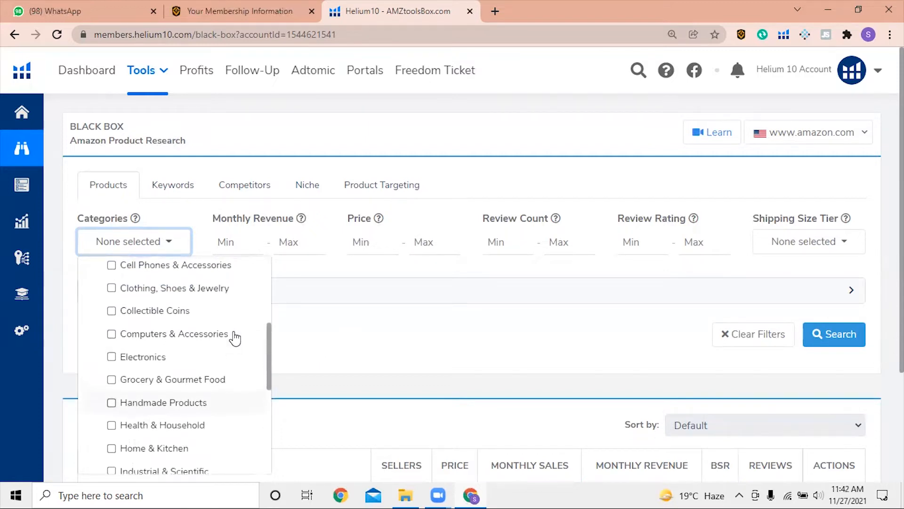
pyautogui.scroll(5, 234, 338)
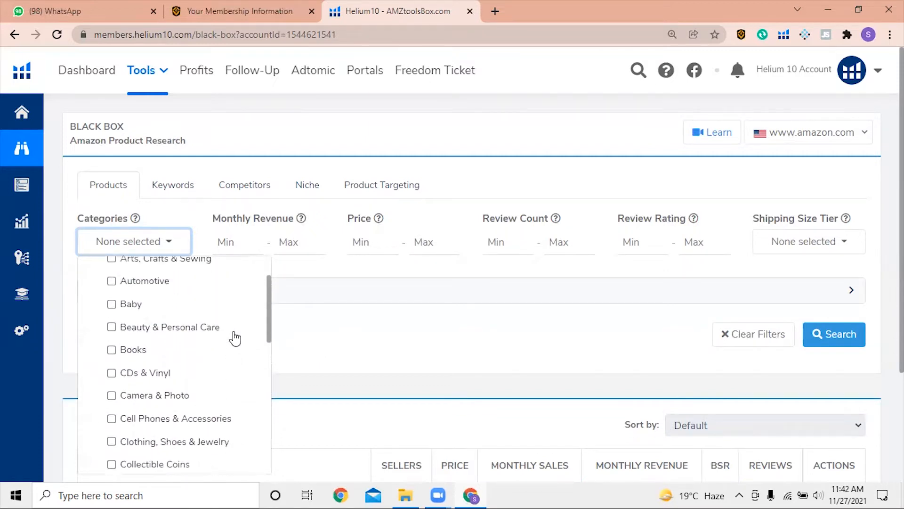
pyautogui.scroll(1, 235, 337)
pyautogui.scroll(-2, 234, 338)
pyautogui.scroll(-1, 235, 338)
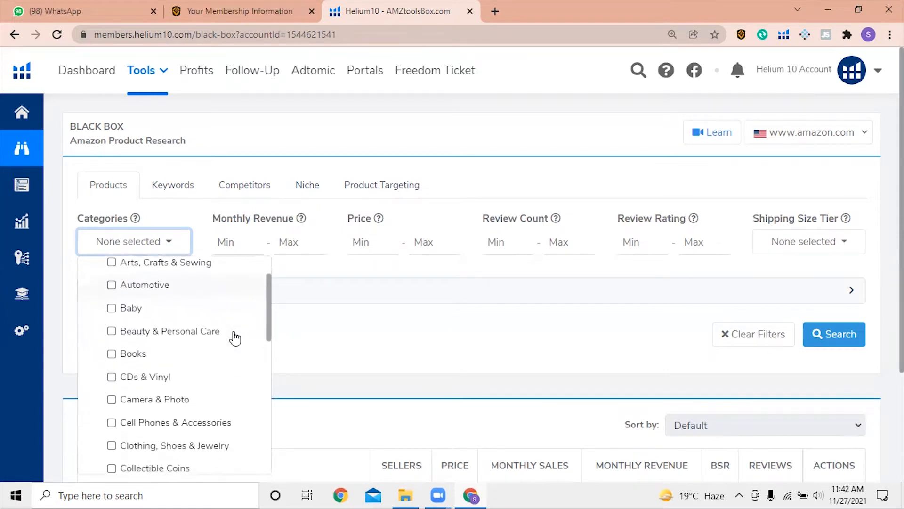
pyautogui.scroll(-1, 234, 338)
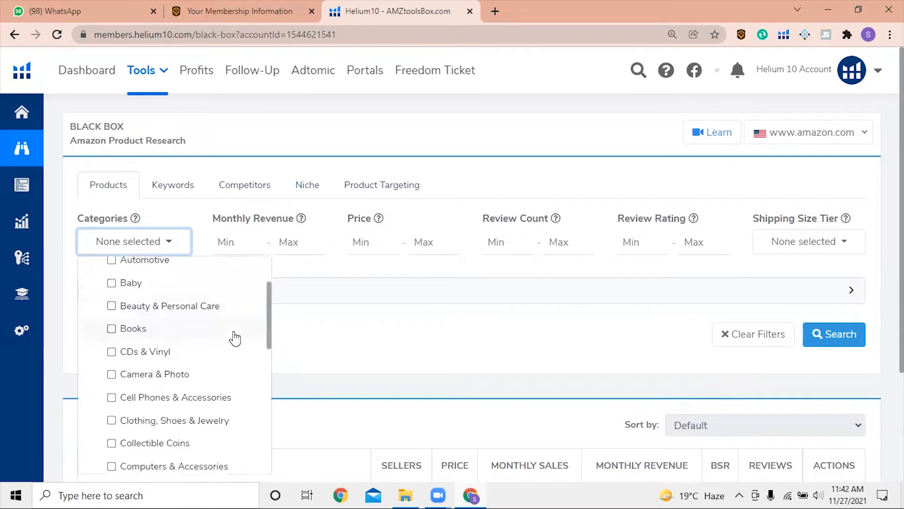
pyautogui.scroll(-3, 235, 338)
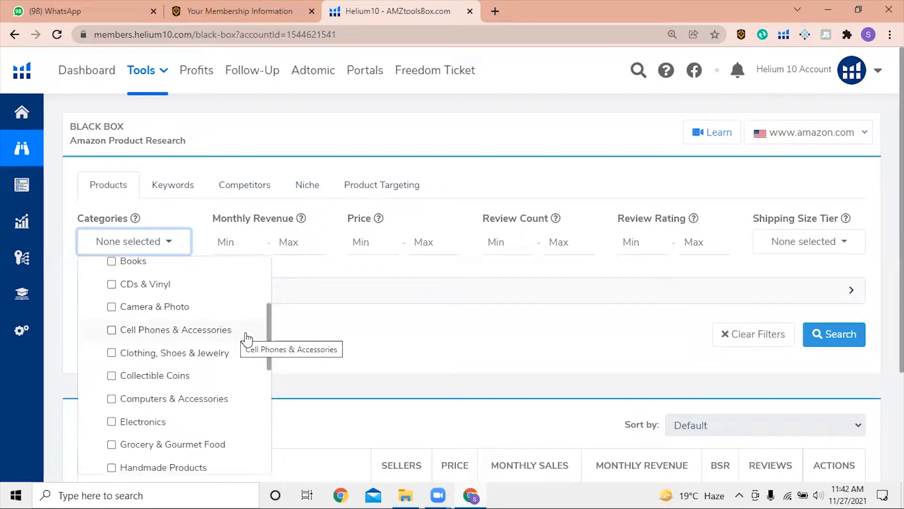
pyautogui.scroll(-1, 235, 340)
pyautogui.scroll(-4, 235, 340)
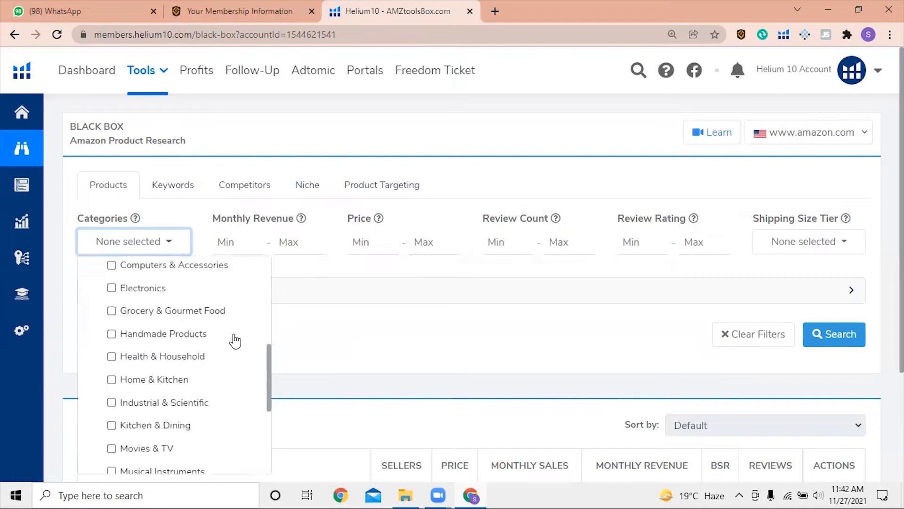
pyautogui.scroll(1, 235, 340)
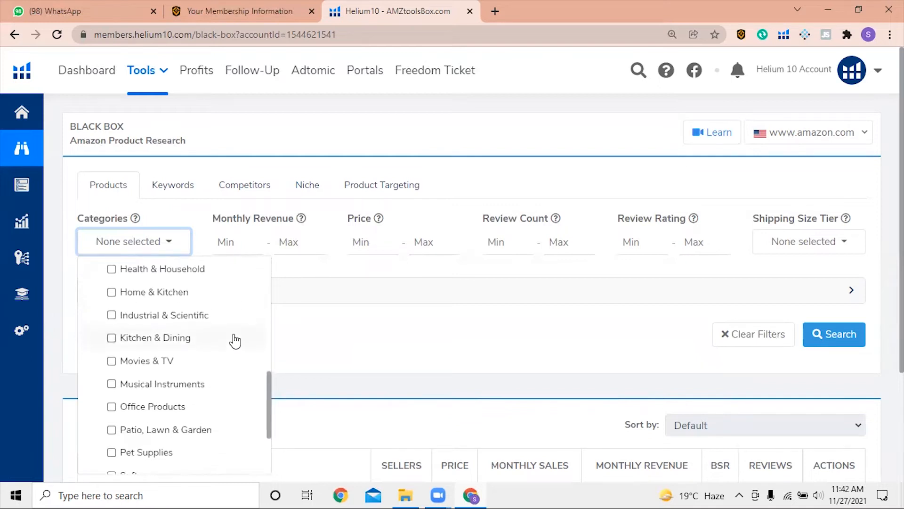
pyautogui.click(112, 338)
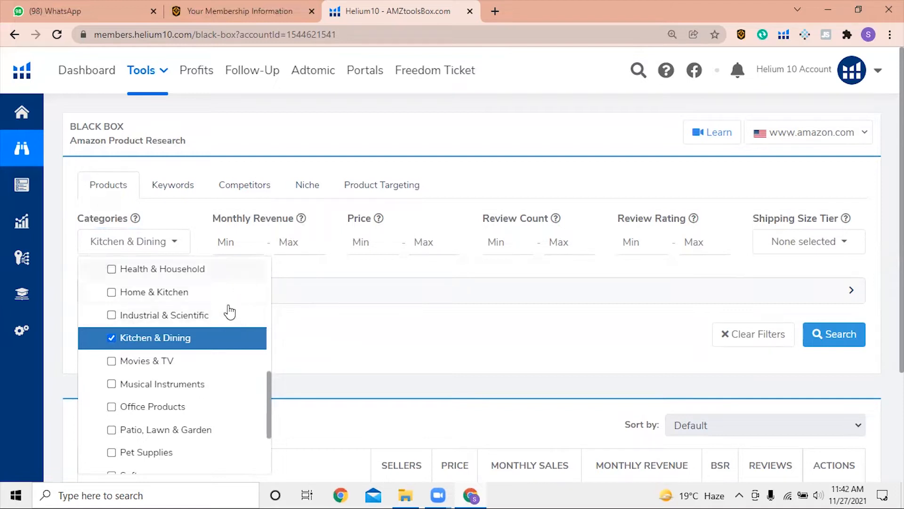
# Step: Set the monthly revenue range from 10000 to 20000
pyautogui.click(230, 245)
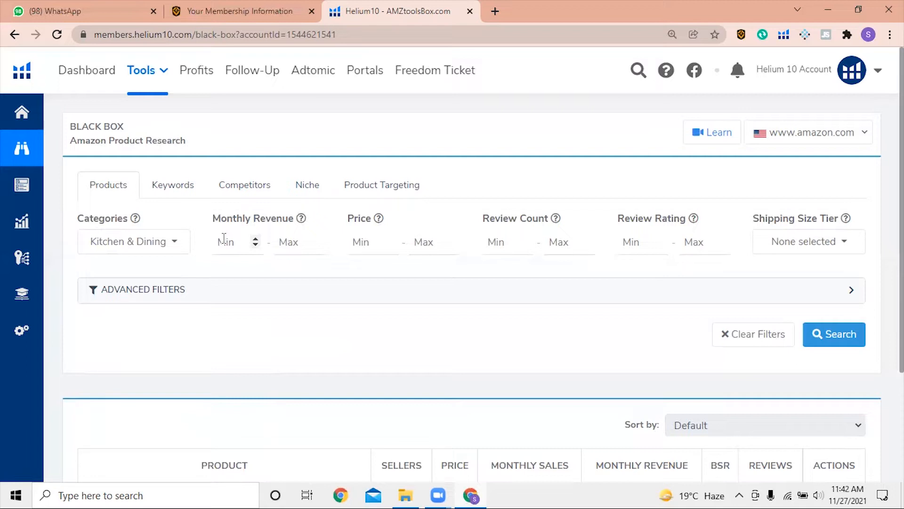
pyautogui.write('10000')
pyautogui.click(293, 242)
pyautogui.write('20000')
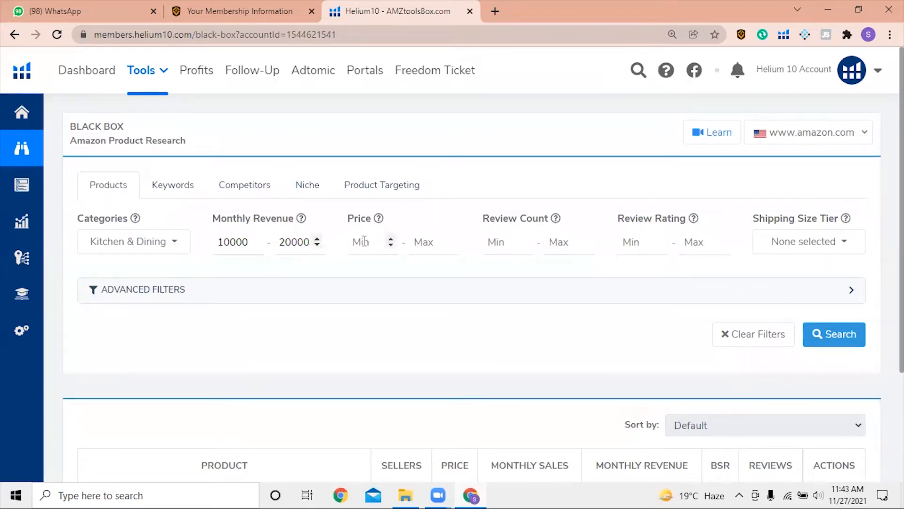
pyautogui.click(455, 131)
# Step: Expand the advanced filters and set the price range from 12 to 30
pyautogui.click(463, 288)
pyautogui.scroll(-2, 464, 287)
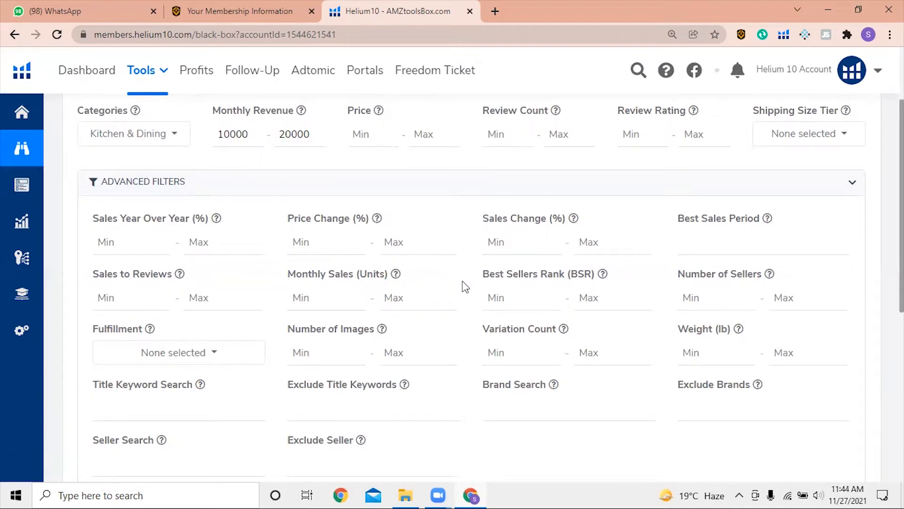
pyautogui.click(367, 137)
pyautogui.write('12')
pyautogui.click(426, 135)
pyautogui.write('30')
# Step: Set the maximum review count to 500 and the minimum review rating to 4
pyautogui.click(498, 183)
pyautogui.click(498, 183)
pyautogui.click(565, 133)
pyautogui.write('500')
pyautogui.click(625, 135)
pyautogui.write('4')
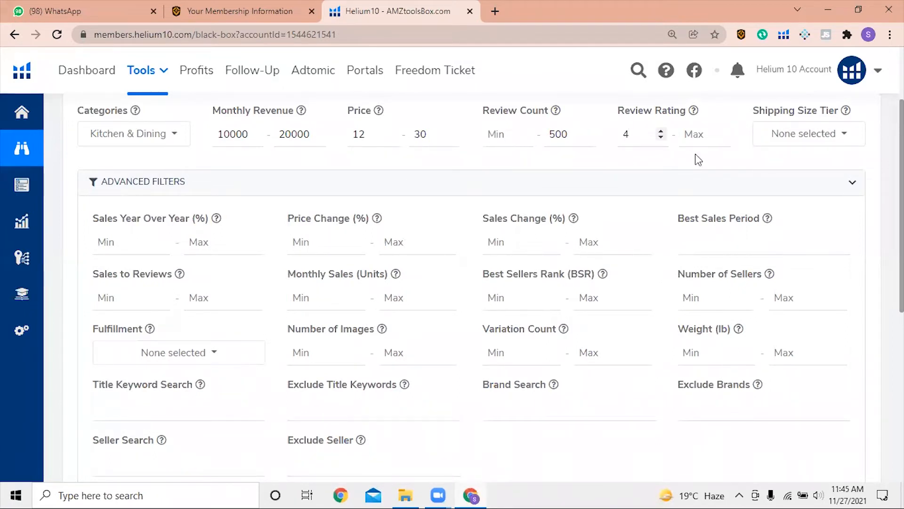
# Step: Limit the shipping size tier to Small Standard-Size, Large Standard-Size and Small Oversize
pyautogui.click(816, 137)
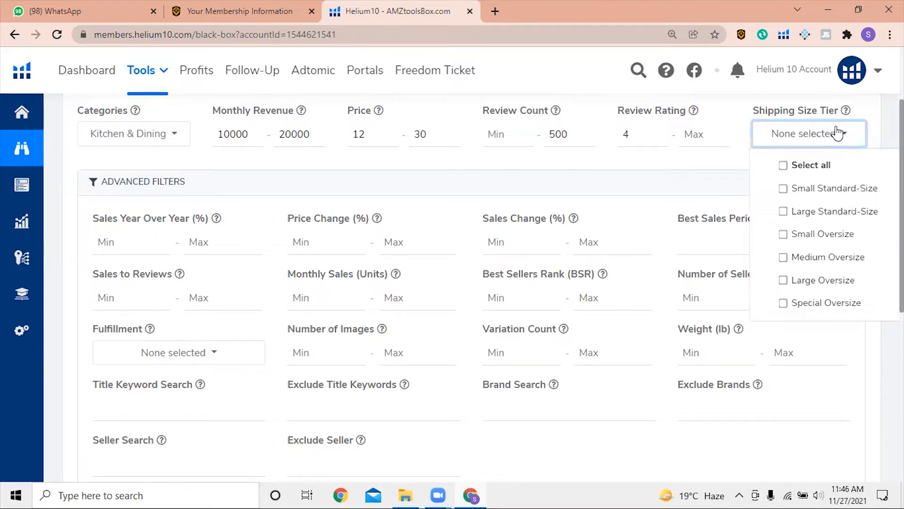
pyautogui.click(782, 191)
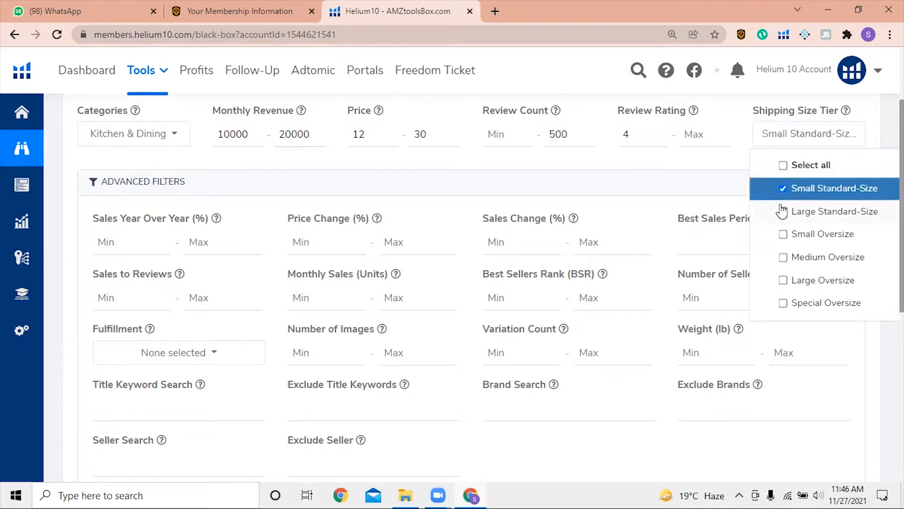
pyautogui.click(783, 213)
pyautogui.click(783, 234)
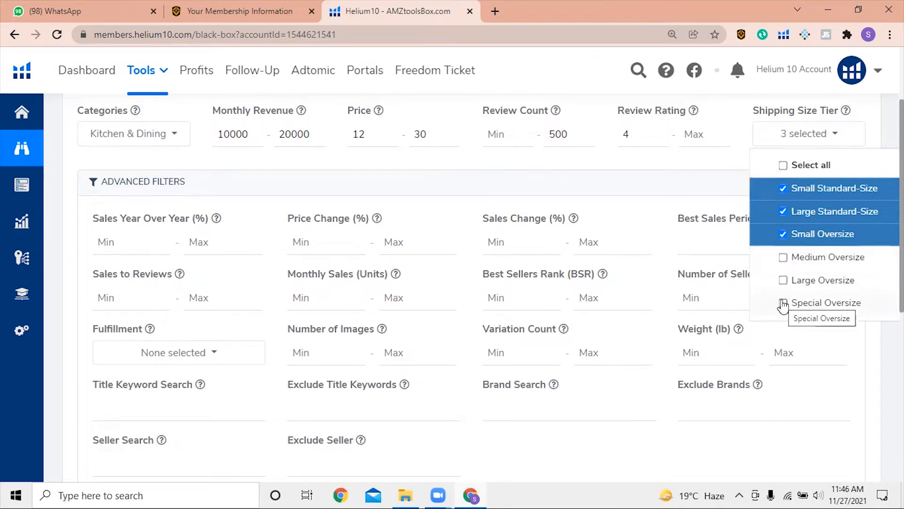
pyautogui.scroll(-1, 783, 306)
pyautogui.scroll(1, 783, 306)
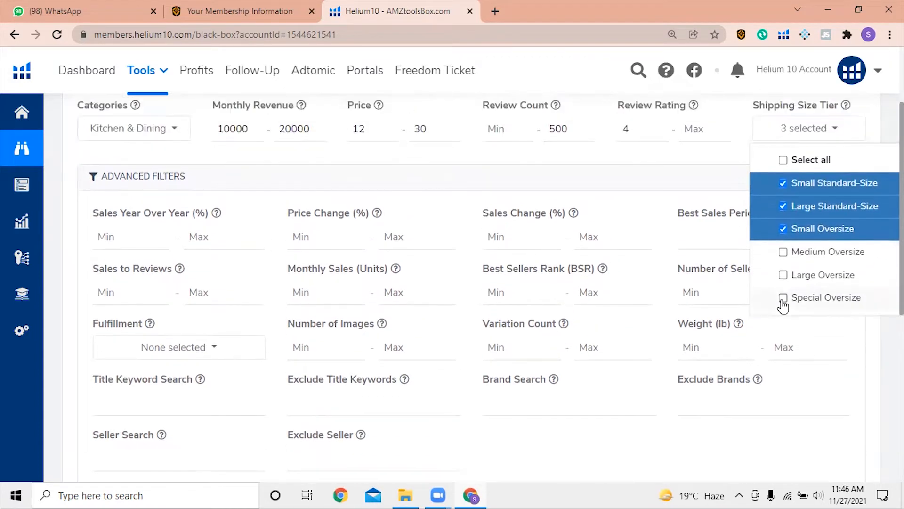
pyautogui.click(702, 160)
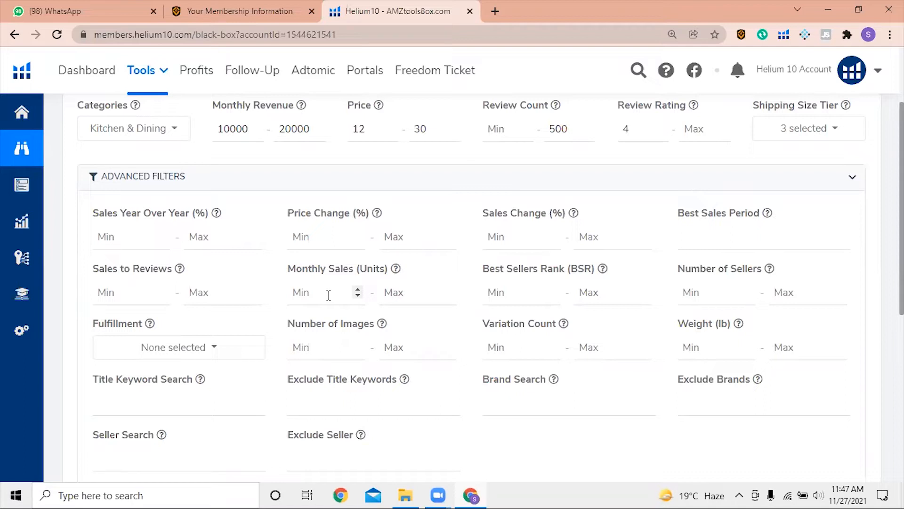
# Step: Set the monthly sales range from 300 to 800 units
pyautogui.write('300')
pyautogui.click(399, 293)
pyautogui.write('800')
pyautogui.click(437, 261)
# Step: Set the maximum Best Sellers Rank to 25000 and the maximum number of sellers to 2
pyautogui.click(597, 294)
pyautogui.write('25000')
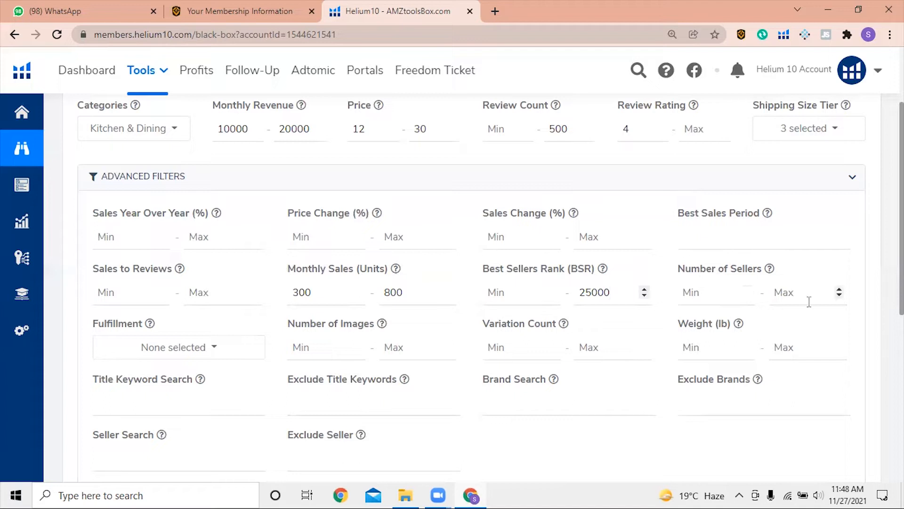
pyautogui.click(870, 292)
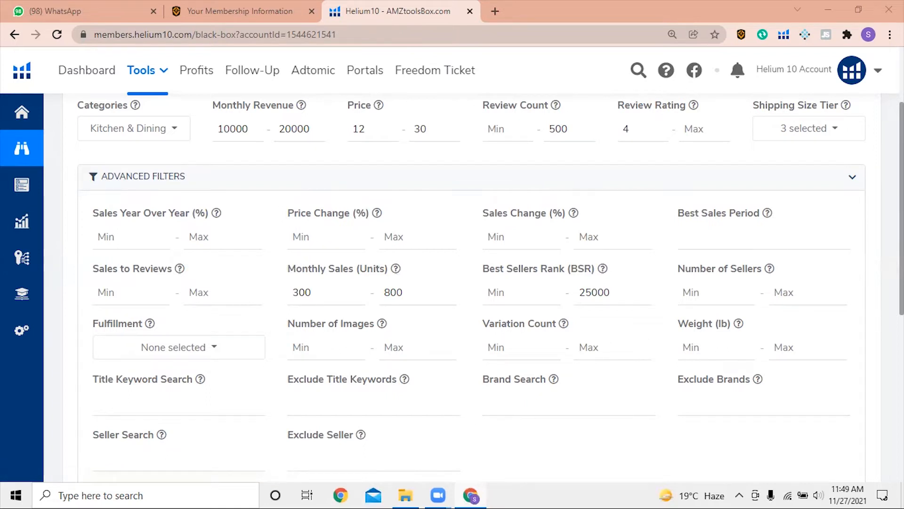
pyautogui.click(780, 291)
pyautogui.write('2')
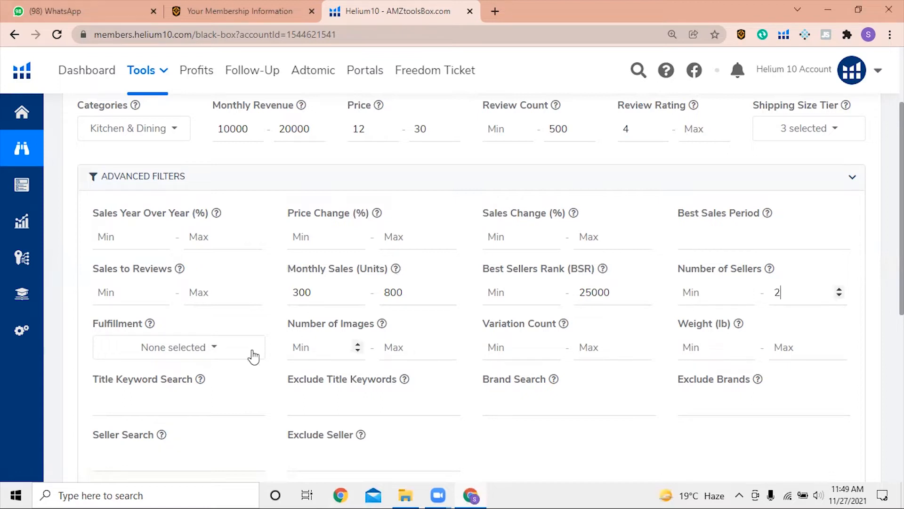
pyautogui.moveTo(41, 306)
pyautogui.click(78, 333)
# Step: Restrict the fulfillment filter to FBA and FBM
pyautogui.click(191, 357)
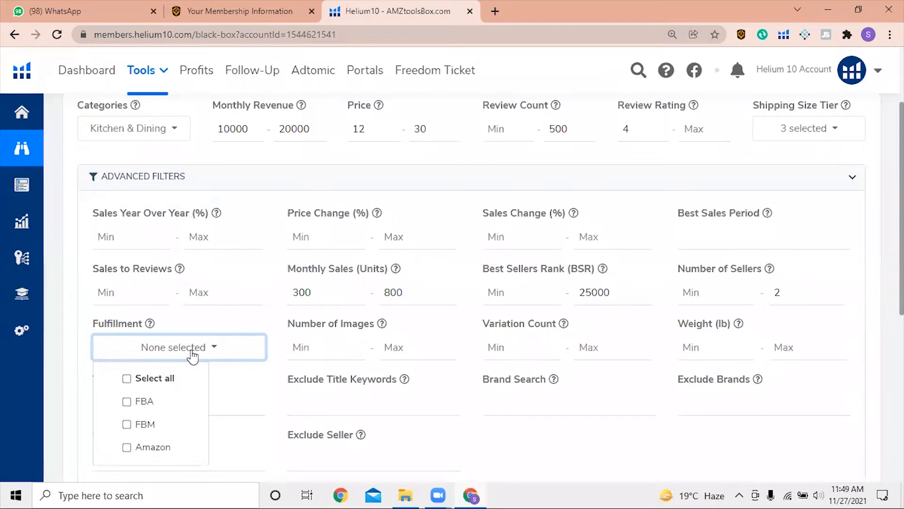
pyautogui.click(134, 403)
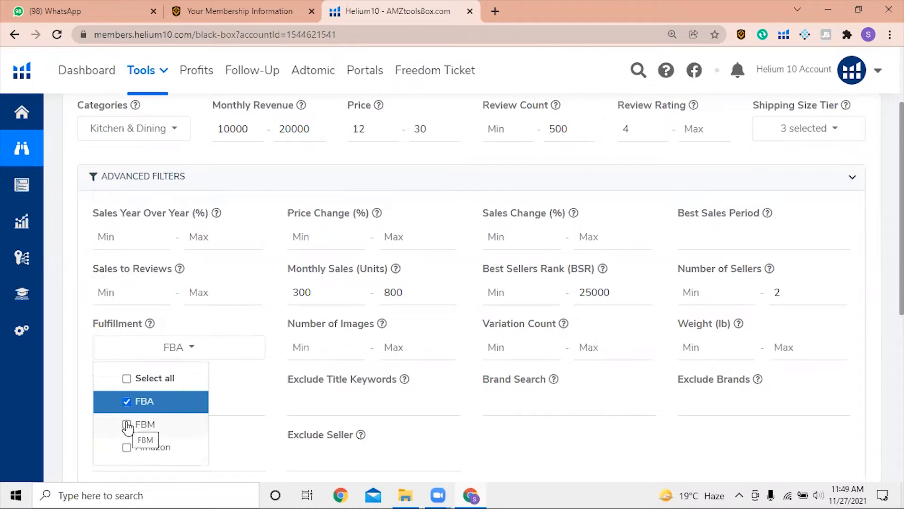
pyautogui.click(127, 426)
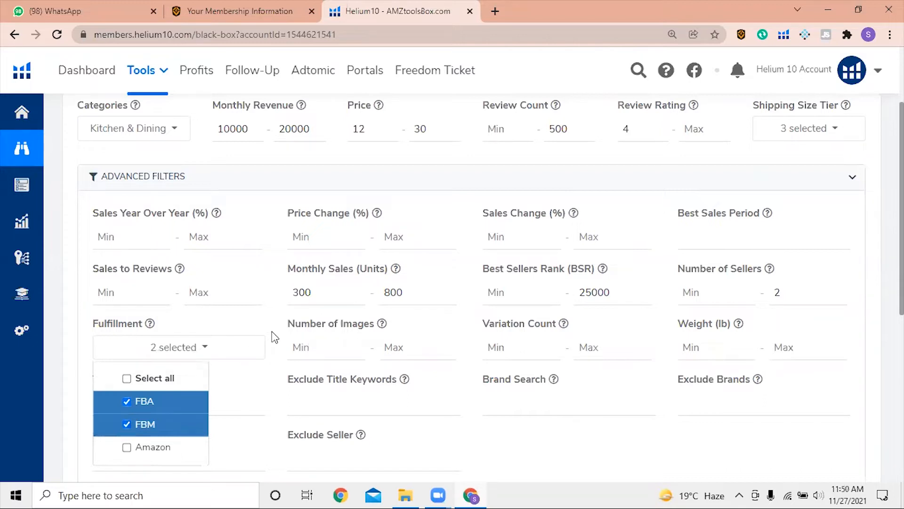
pyautogui.click(327, 351)
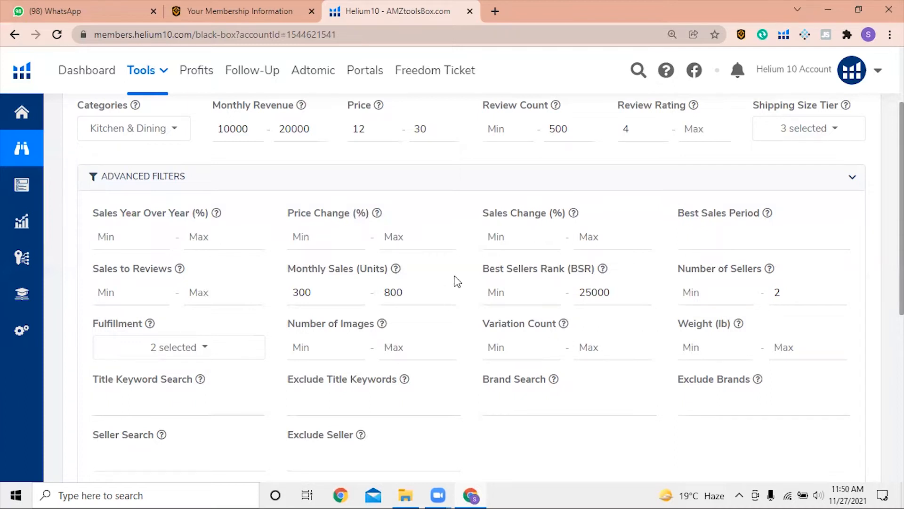
# Step: Set the maximum variation count to 2
pyautogui.scroll(3, 466, 267)
pyautogui.scroll(-4, 466, 267)
pyautogui.scroll(3, 466, 267)
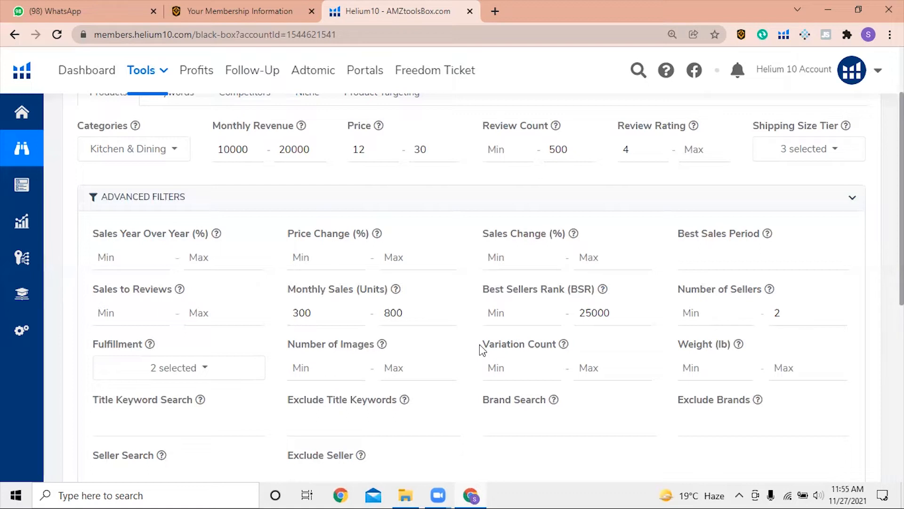
pyautogui.click(607, 380)
pyautogui.write('2')
# Step: Set the maximum weight to 5 lb, run the product search and look over the results
pyautogui.click(785, 366)
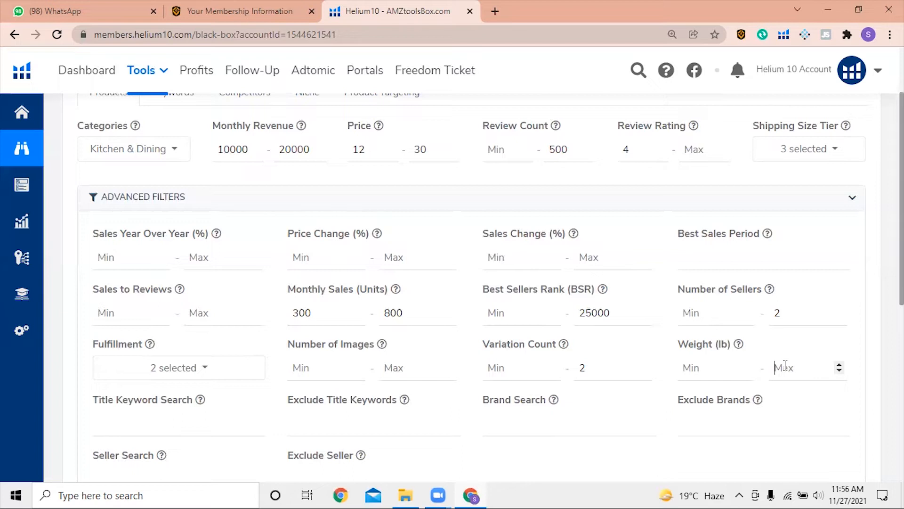
pyautogui.write('5')
pyautogui.scroll(-4, 667, 374)
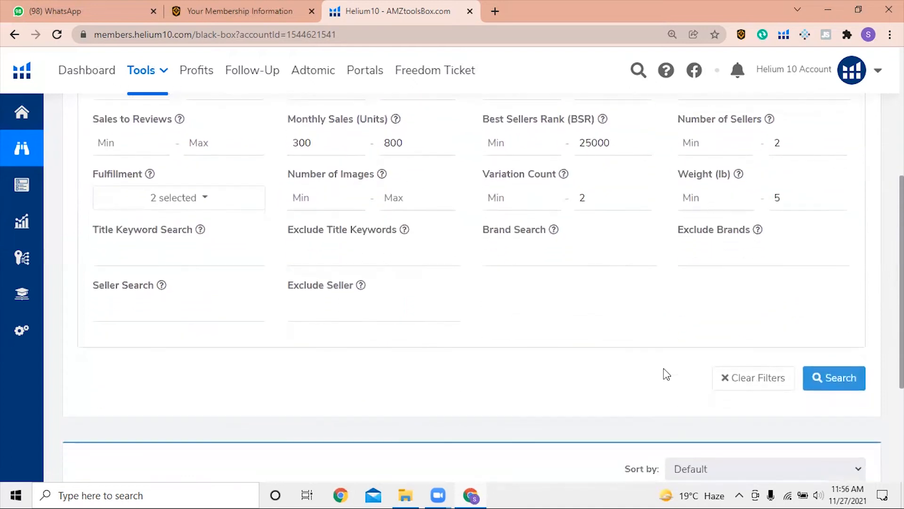
pyautogui.scroll(1, 666, 374)
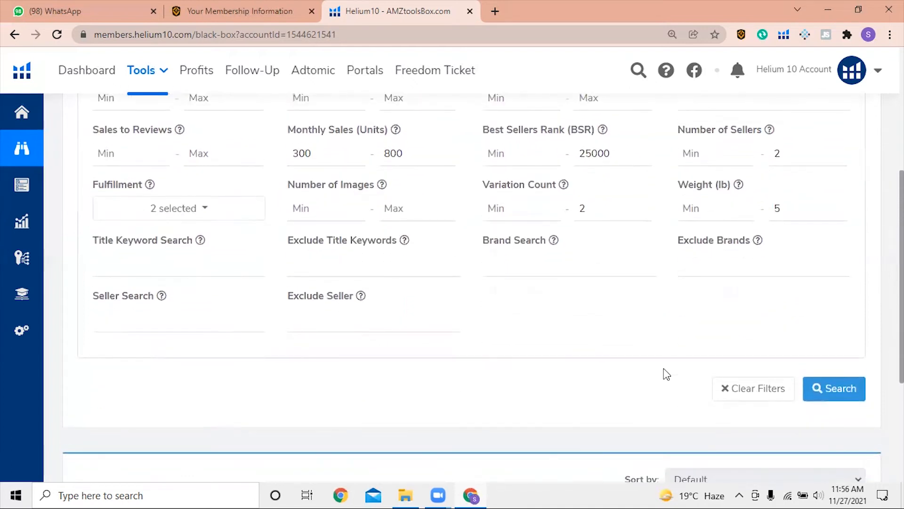
pyautogui.scroll(1, 666, 374)
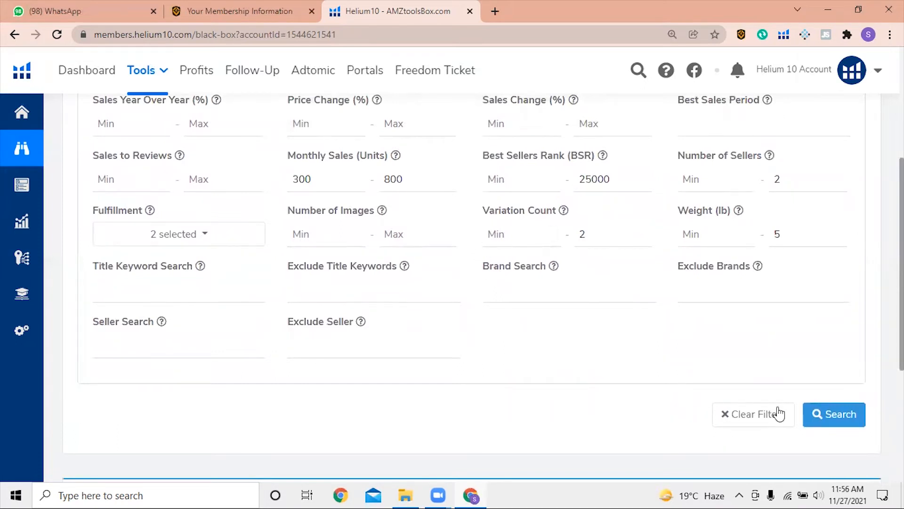
pyautogui.scroll(5, 804, 412)
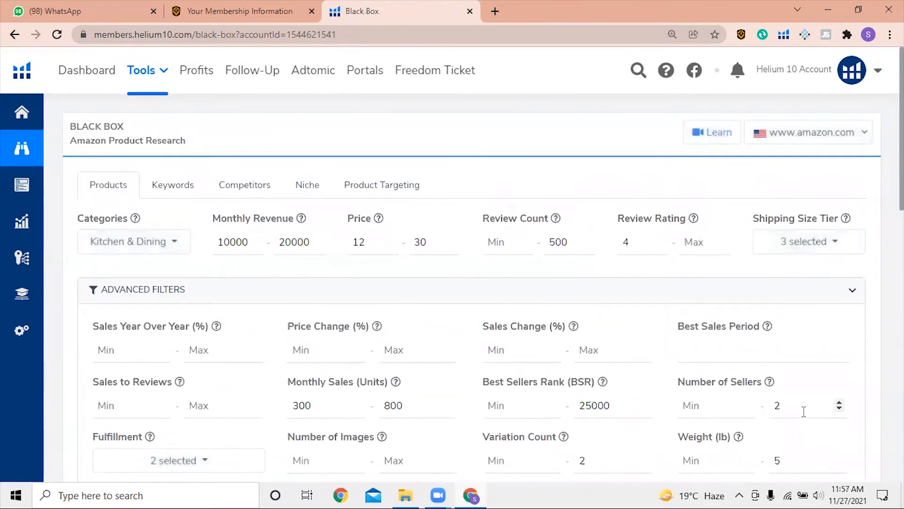
pyautogui.scroll(-10, 658, 339)
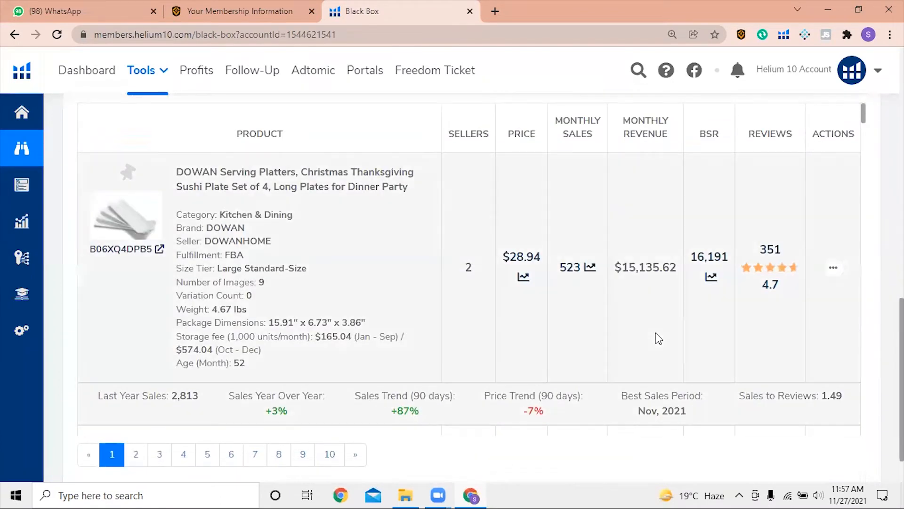
pyautogui.scroll(6, 658, 339)
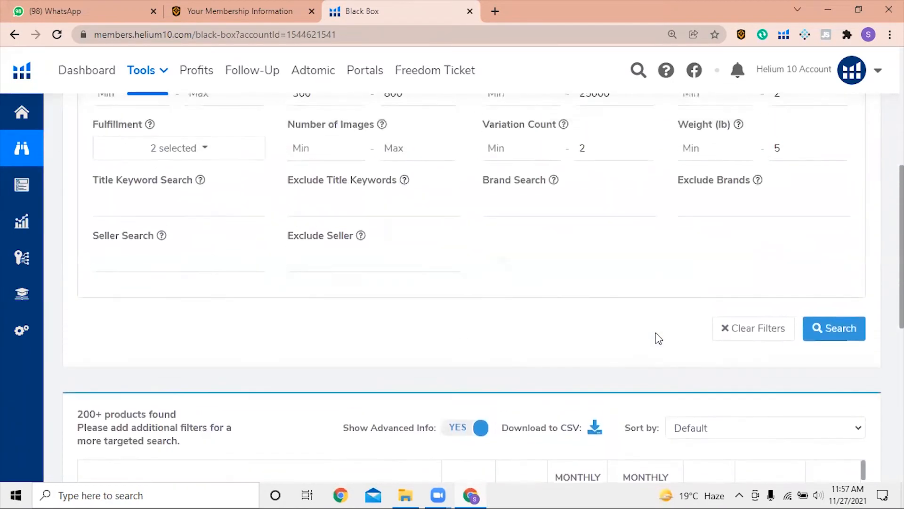
pyautogui.scroll(-1, 658, 339)
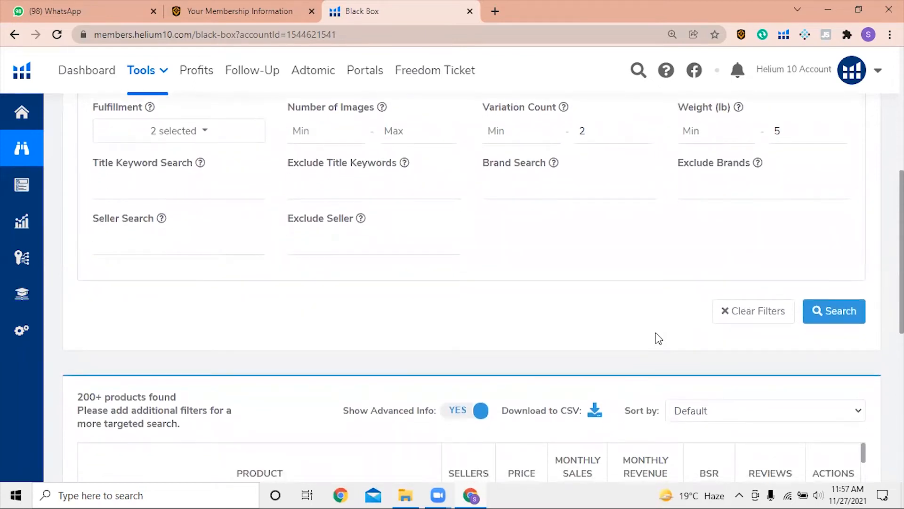
pyautogui.scroll(-4, 658, 338)
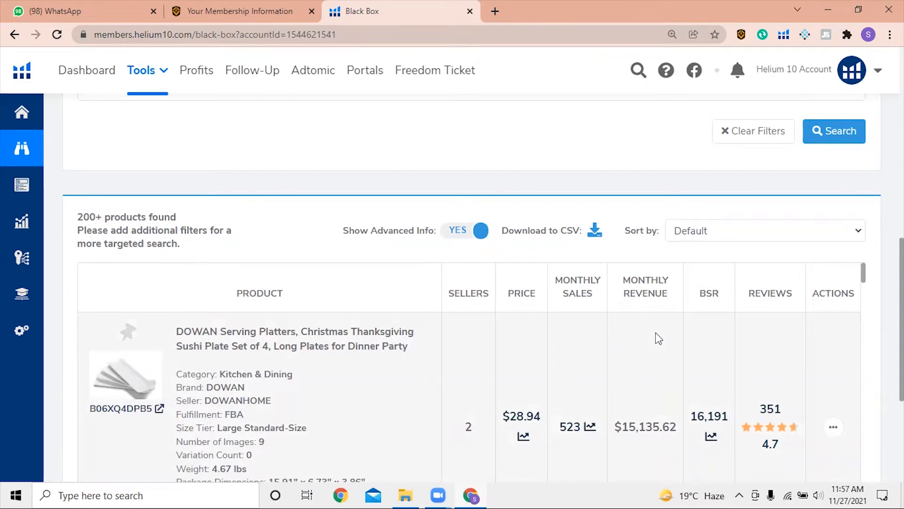
# Step: Tighten the maximum review count to 400
pyautogui.scroll(10, 658, 338)
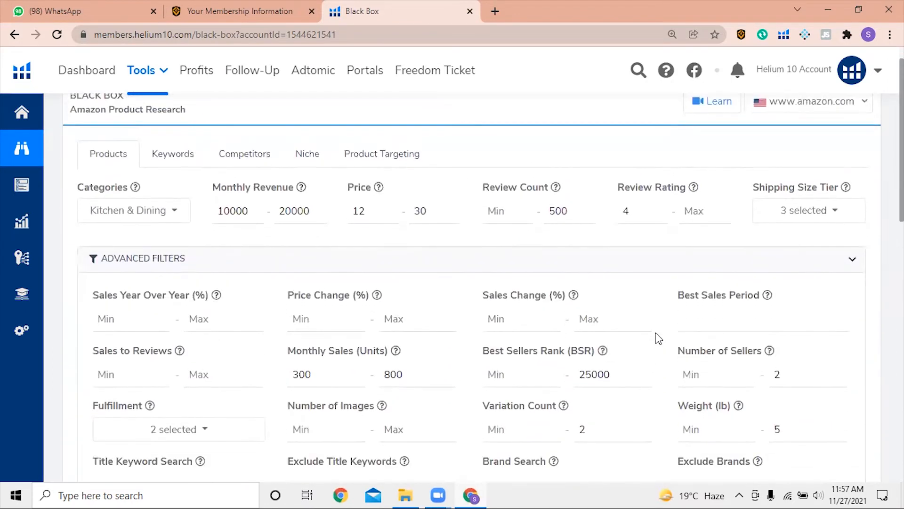
pyautogui.click(557, 211)
pyautogui.press('BackSpace')
pyautogui.write('4')
# Step: Set the minimum monthly sales to 500 units and the minimum Best Sellers Rank to 15000
pyautogui.scroll(-2, 537, 206)
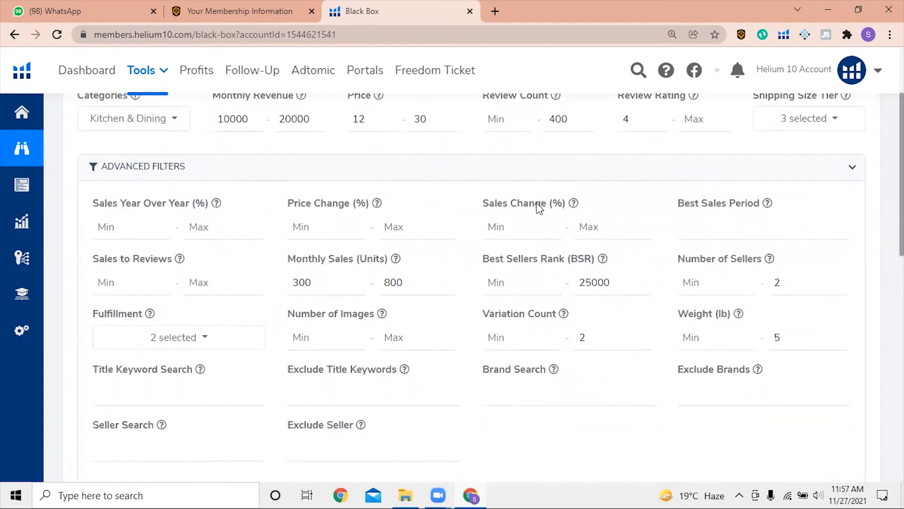
pyautogui.click(299, 281)
pyautogui.press('BackSpace')
pyautogui.write('5')
pyautogui.click(473, 288)
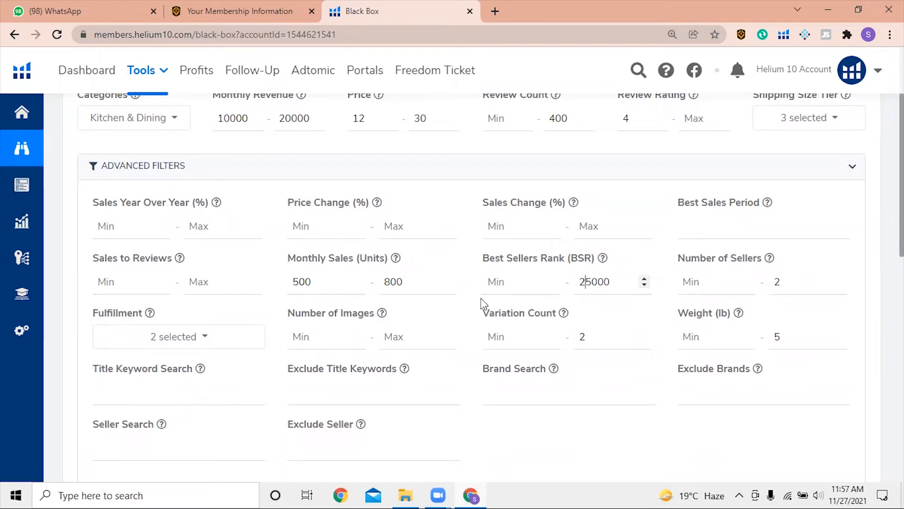
pyautogui.click(489, 288)
pyautogui.write('15000')
# Step: Rerun the product search with the tightened filters and examine the first product in the results
pyautogui.scroll(-3, 479, 293)
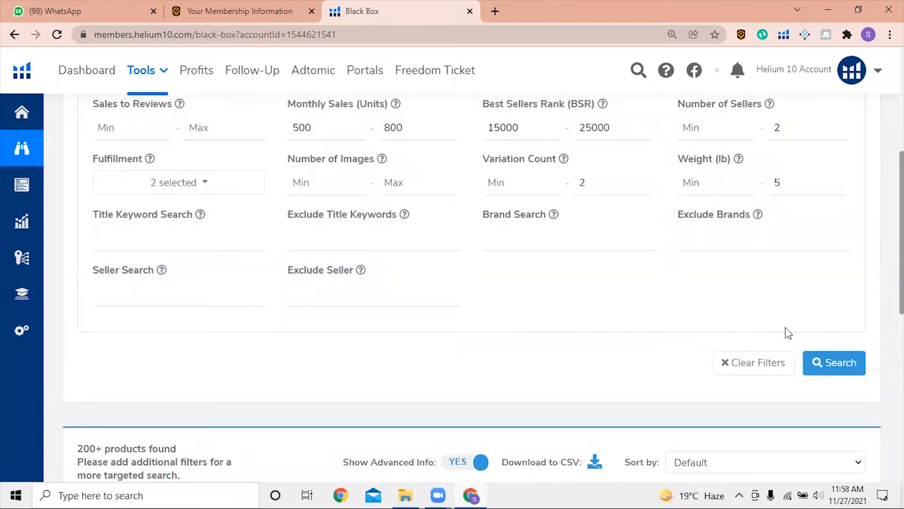
pyautogui.click(835, 361)
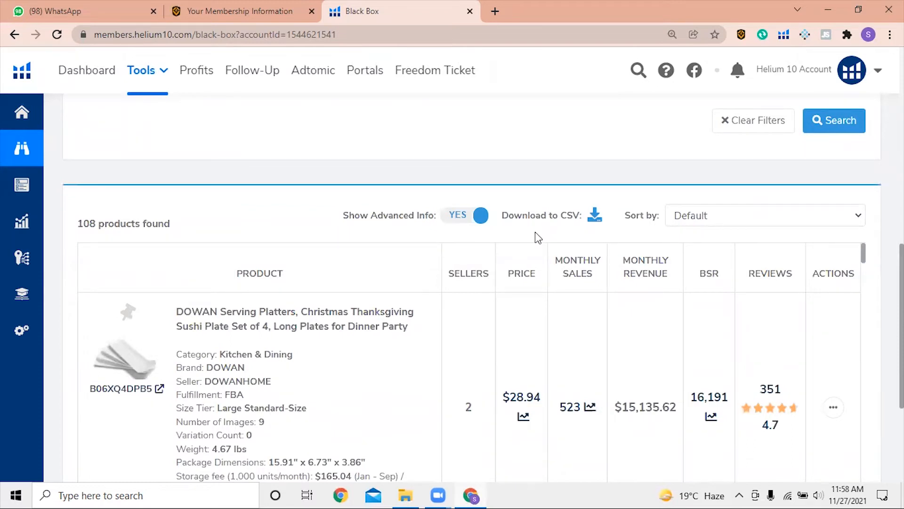
pyautogui.scroll(-3, 535, 232)
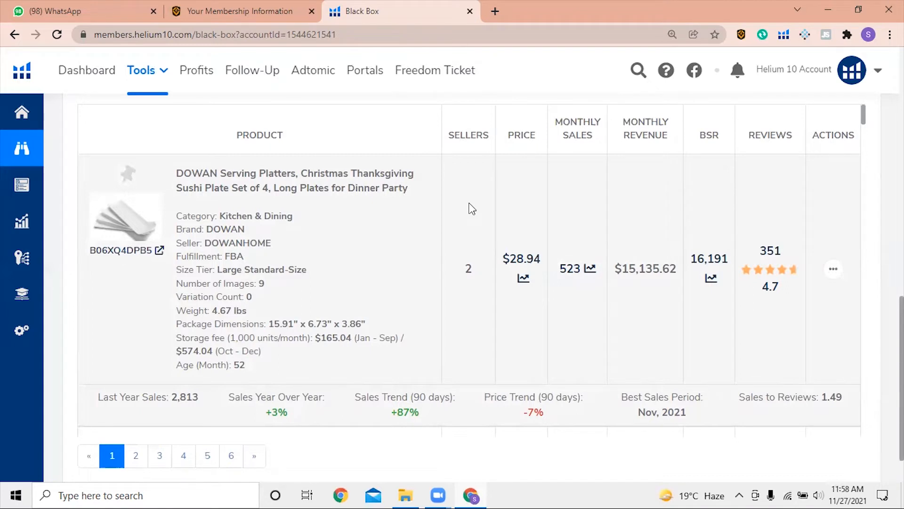
pyautogui.scroll(-2, 472, 208)
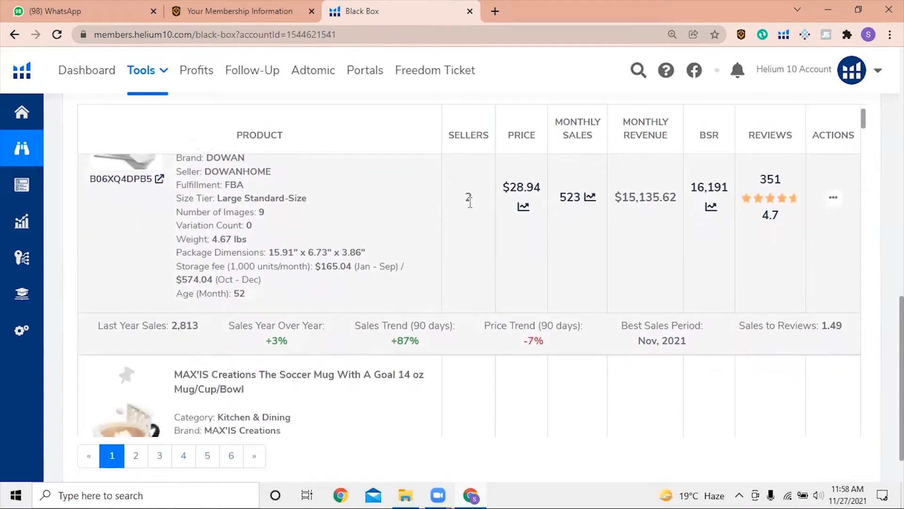
pyautogui.scroll(2, 470, 202)
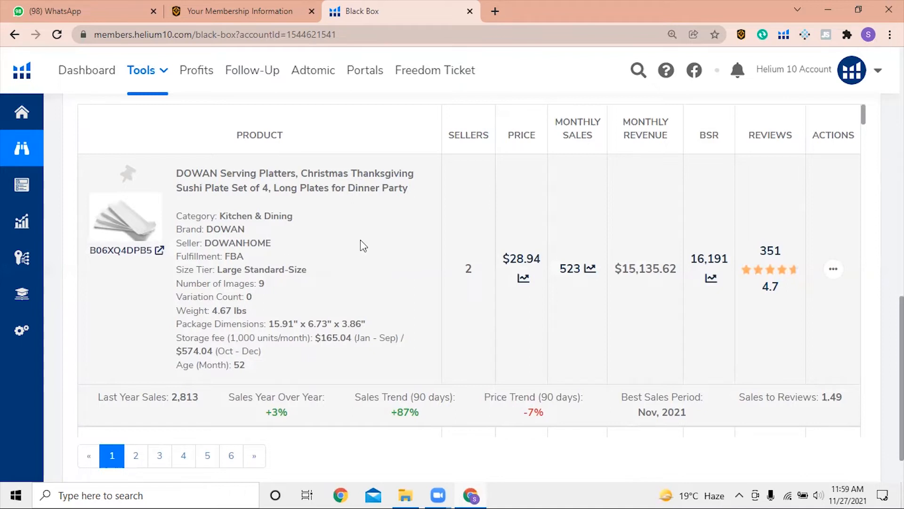
# Step: Open the Amazon listing of the DOWAN Serving Platters and view its product video and main image
pyautogui.click(161, 253)
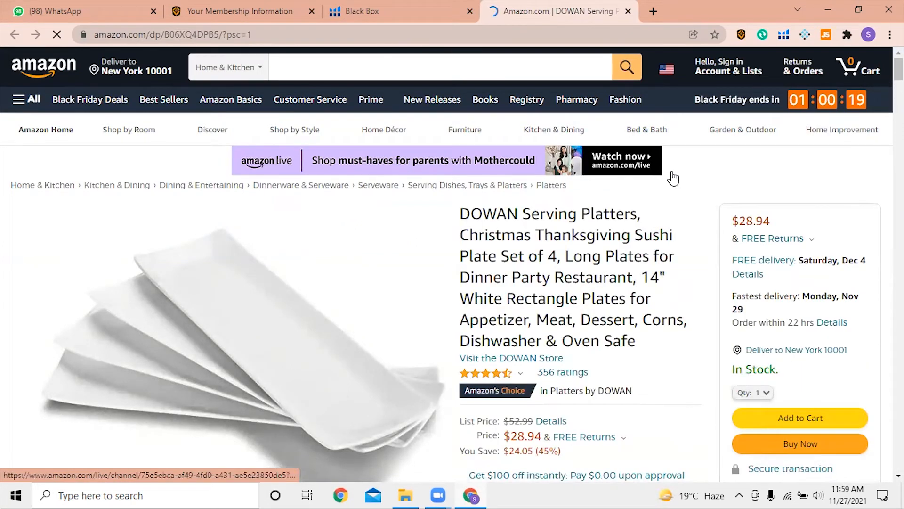
pyautogui.scroll(-1, 673, 178)
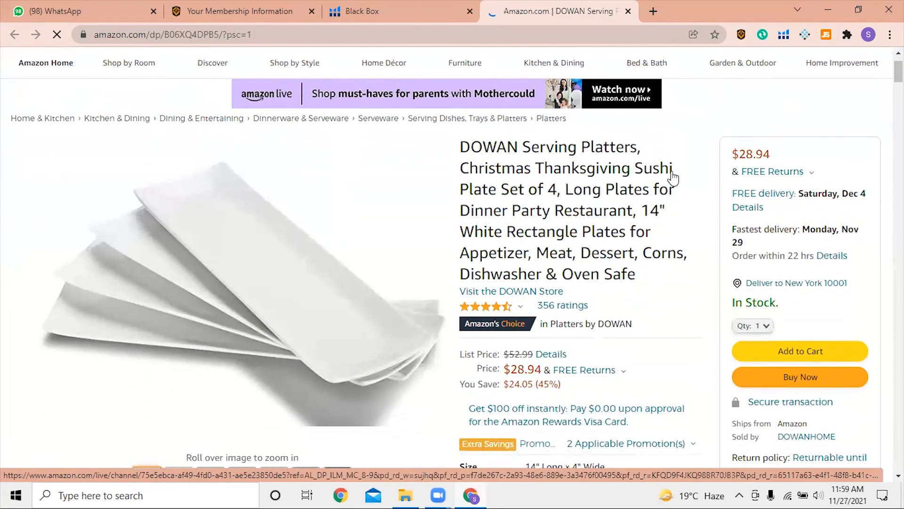
pyautogui.scroll(-1, 673, 177)
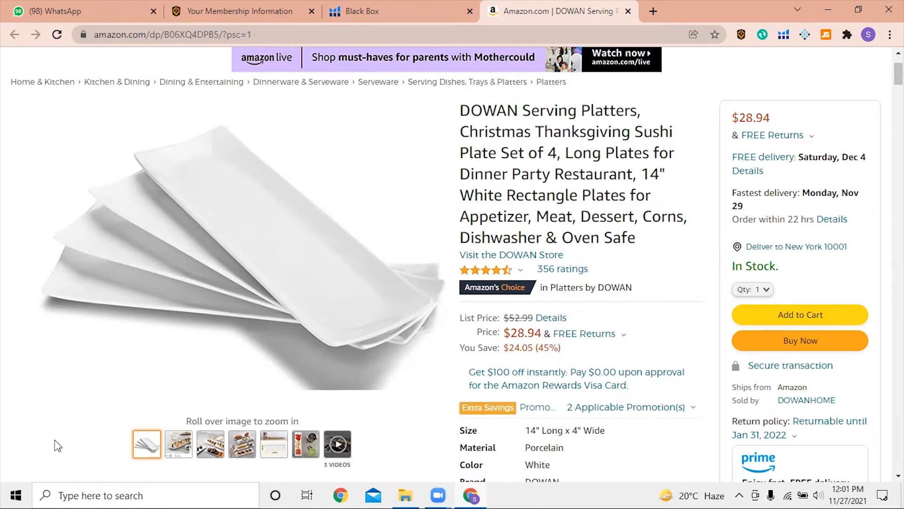
pyautogui.click(337, 444)
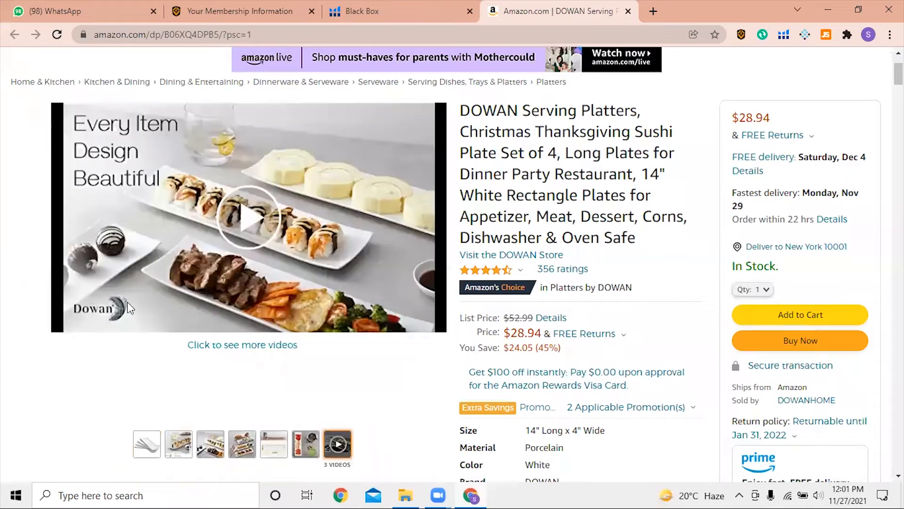
pyautogui.moveTo(148, 443)
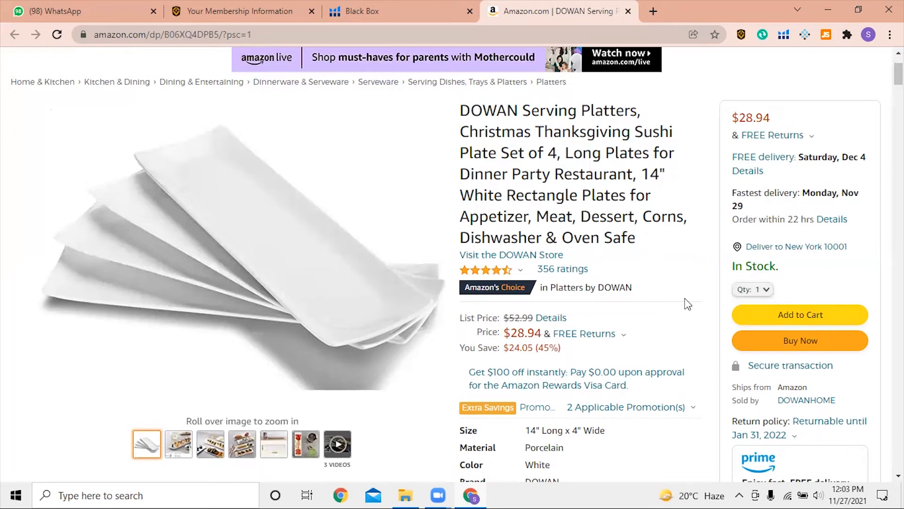
# Step: Analyze the DOWAN platter listing with Helium 10 Xray and run a keyword search on its ASIN
pyautogui.click(791, 36)
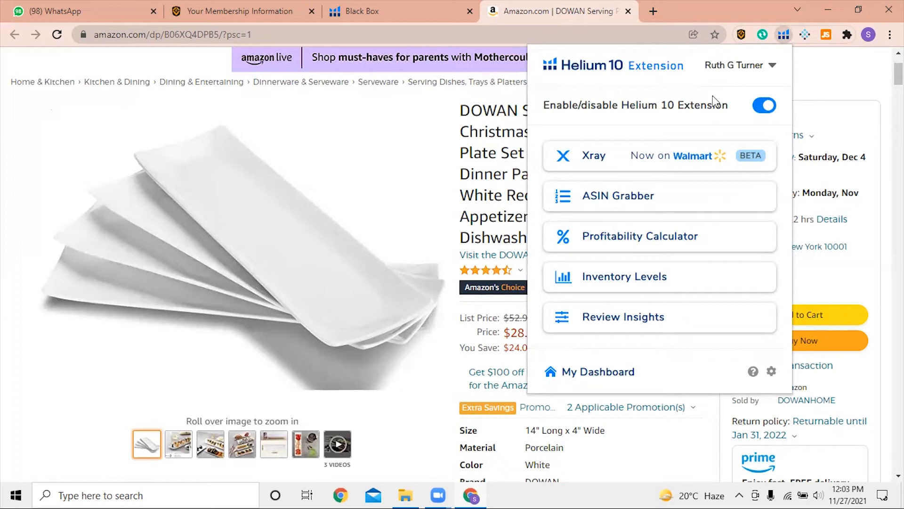
pyautogui.click(681, 166)
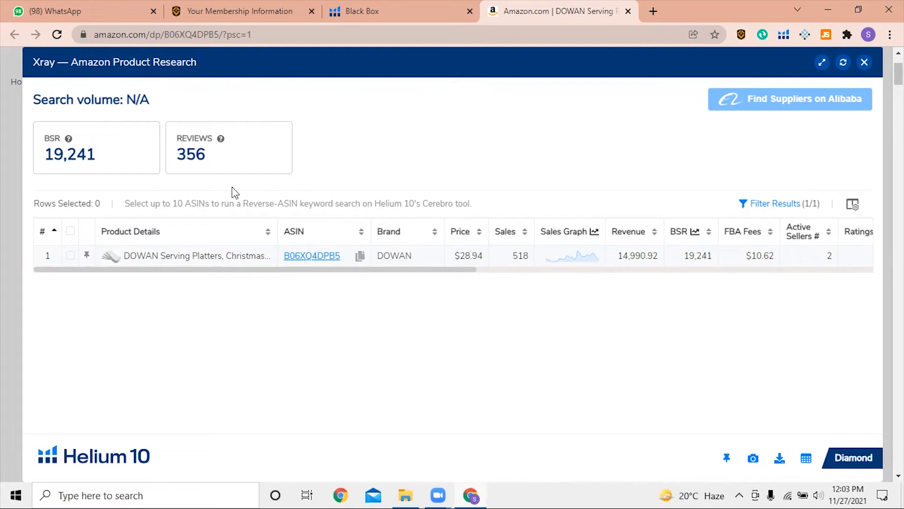
pyautogui.click(72, 257)
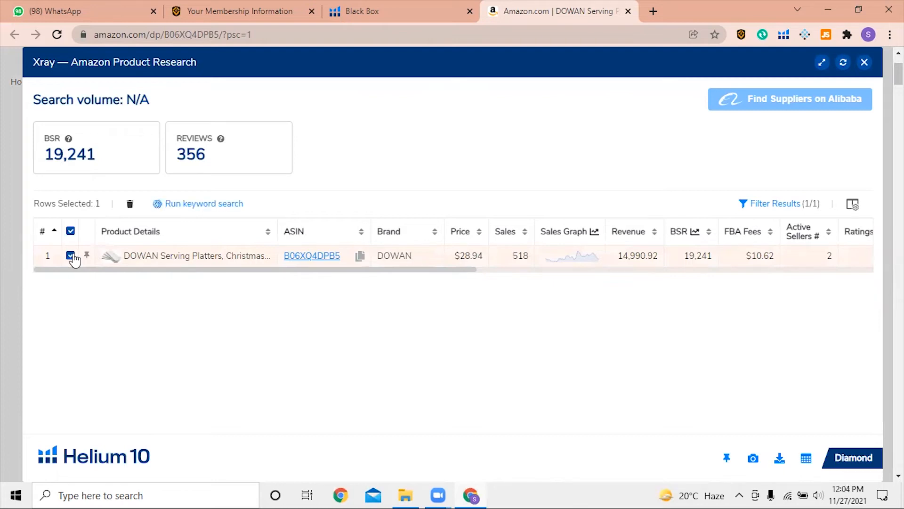
pyautogui.click(183, 206)
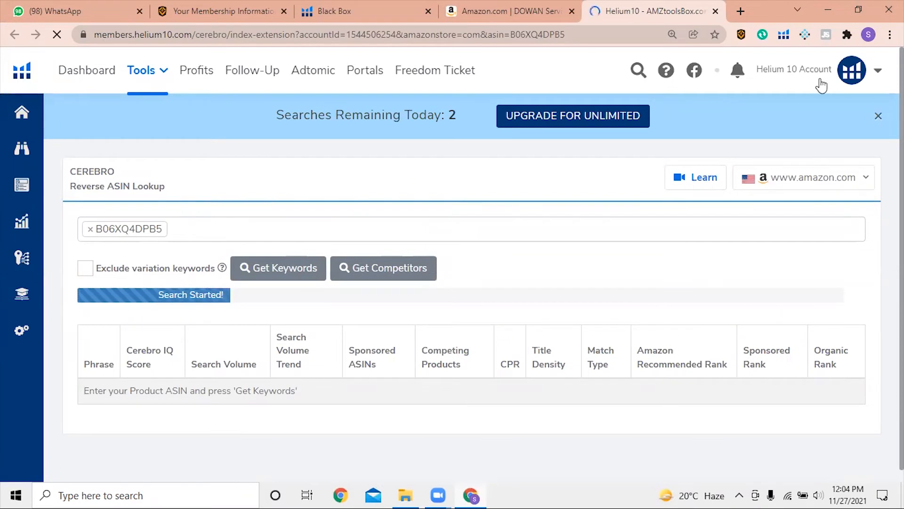
# Step: Dismiss the upgrade banners in Cerebro and bring up the keyword table for the platter's ASIN
pyautogui.click(879, 117)
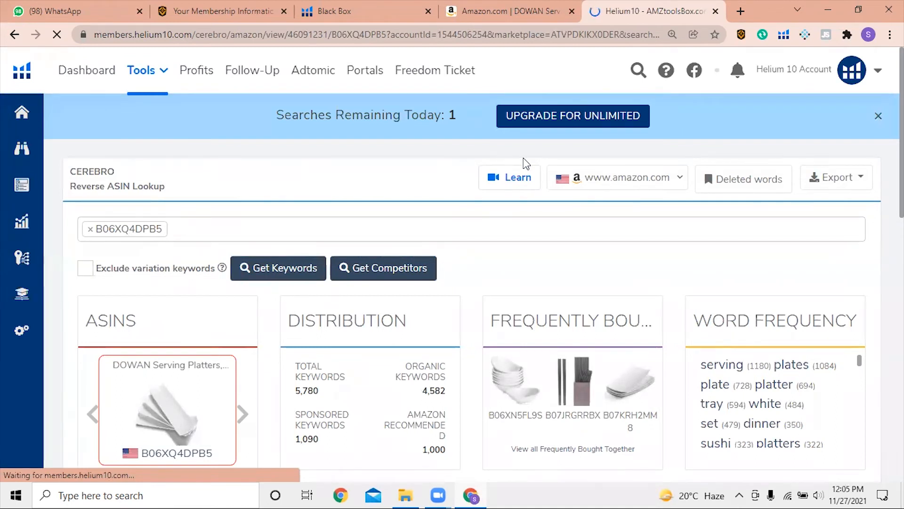
pyautogui.click(877, 117)
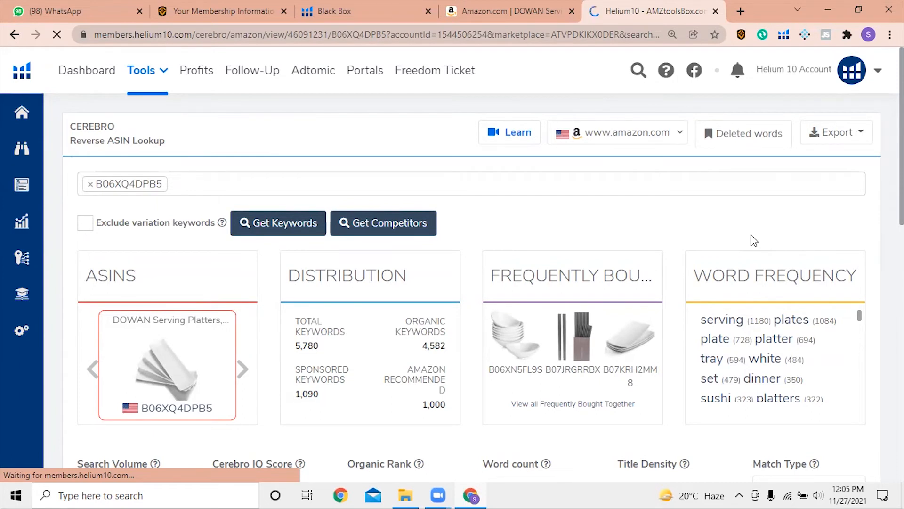
pyautogui.scroll(-8, 754, 240)
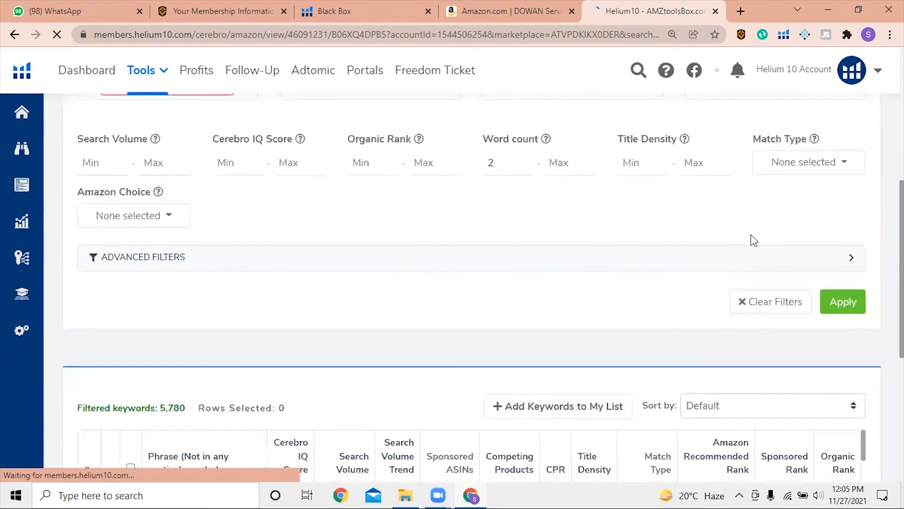
pyautogui.scroll(-1, 753, 240)
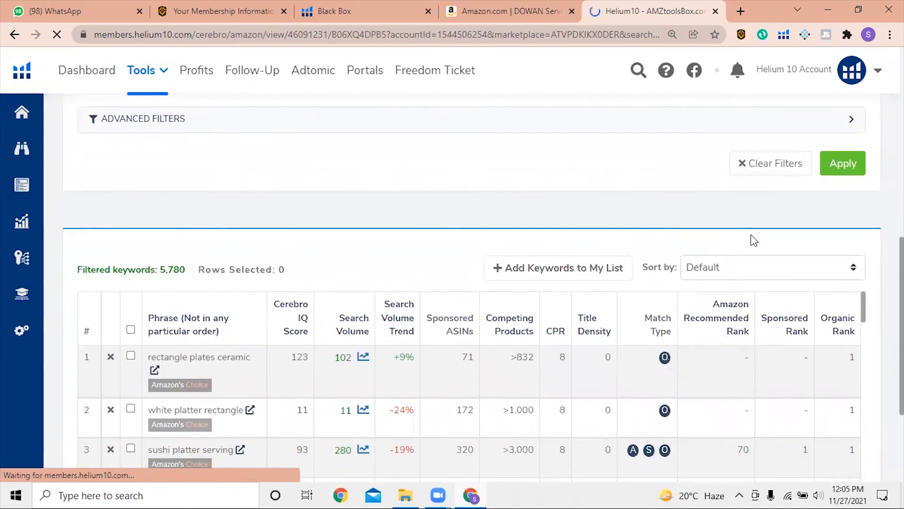
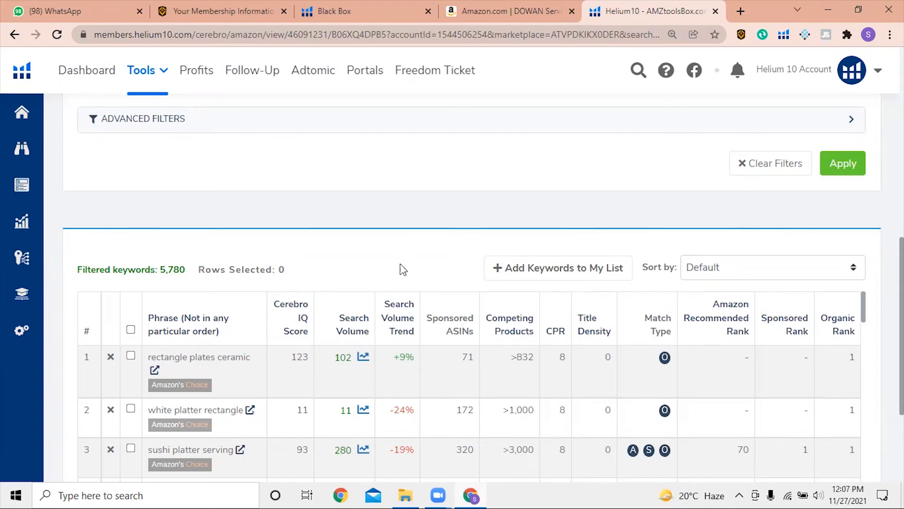
# Step: Try to sort the Cerebro keyword table by search volume
pyautogui.moveTo(356, 327)
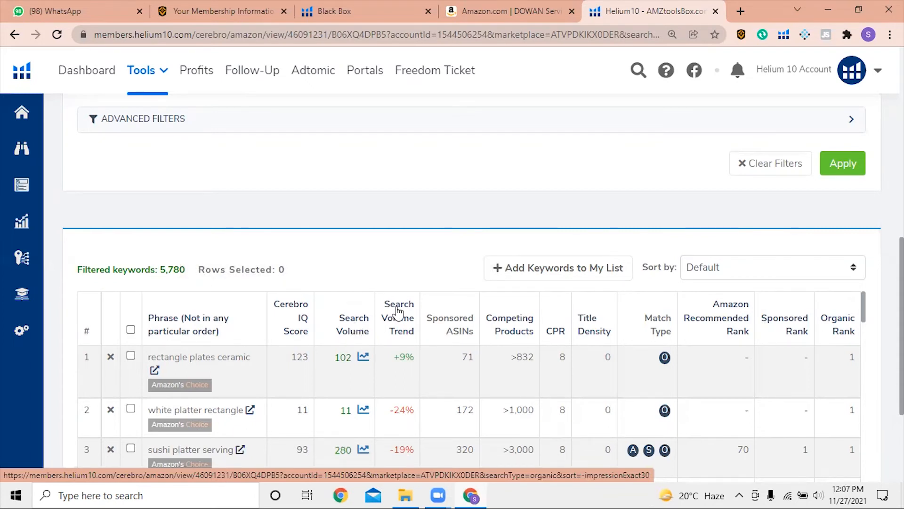
pyautogui.click(360, 320)
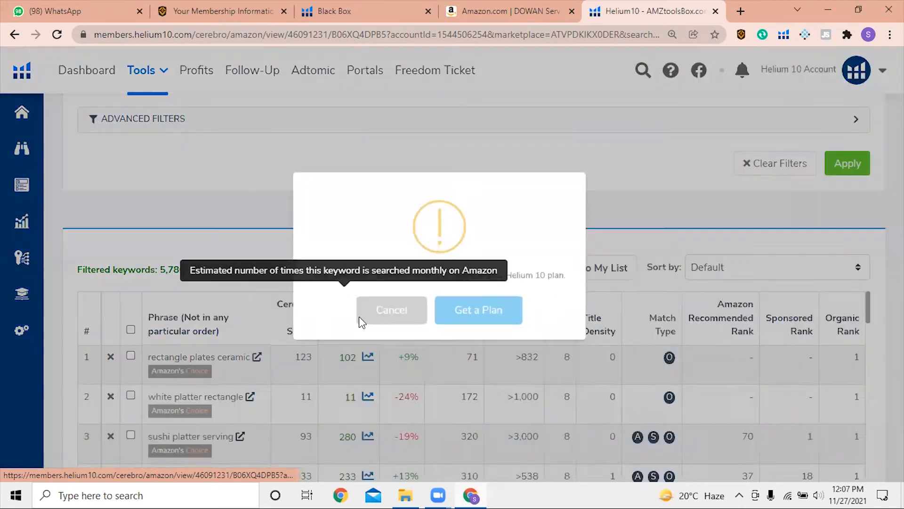
pyautogui.click(381, 320)
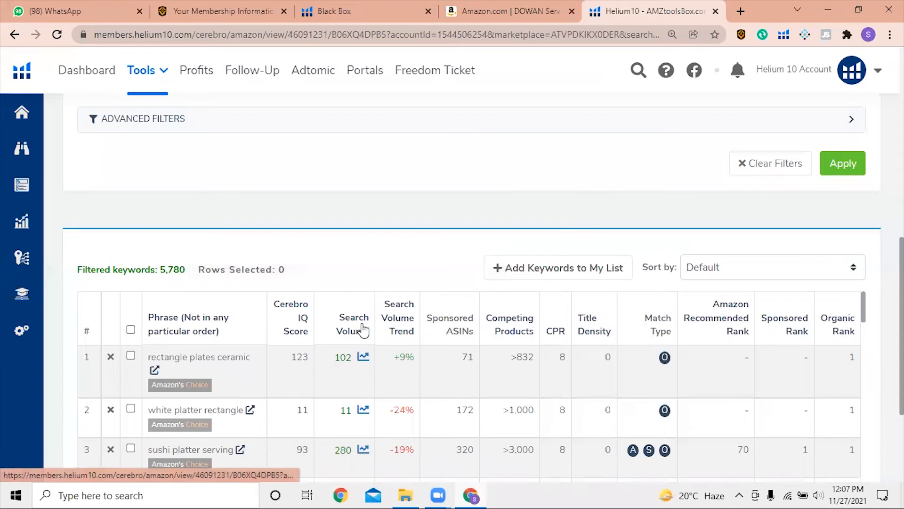
pyautogui.click(363, 329)
pyautogui.click(362, 323)
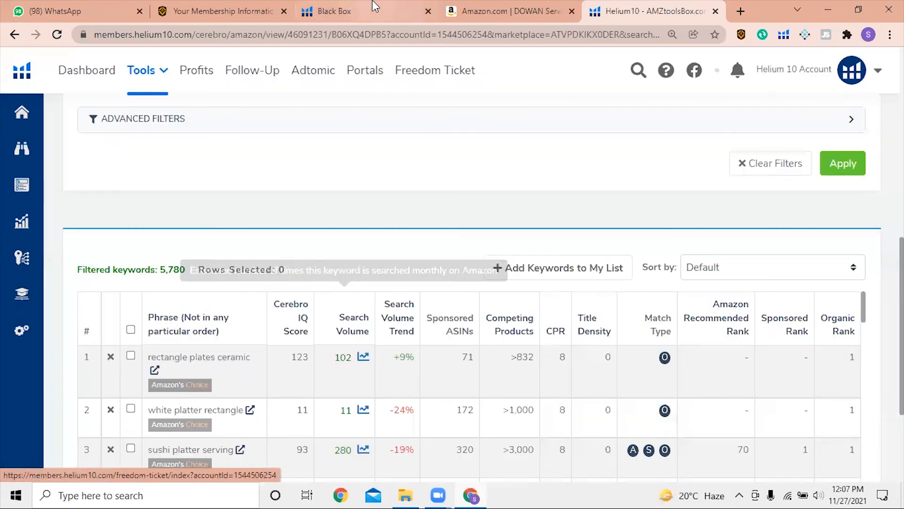
# Step: Open a fresh Cerebro page in a new tab from Black Box and close the old Cerebro results tab
pyautogui.click(373, 6)
pyautogui.moveTo(9, 171)
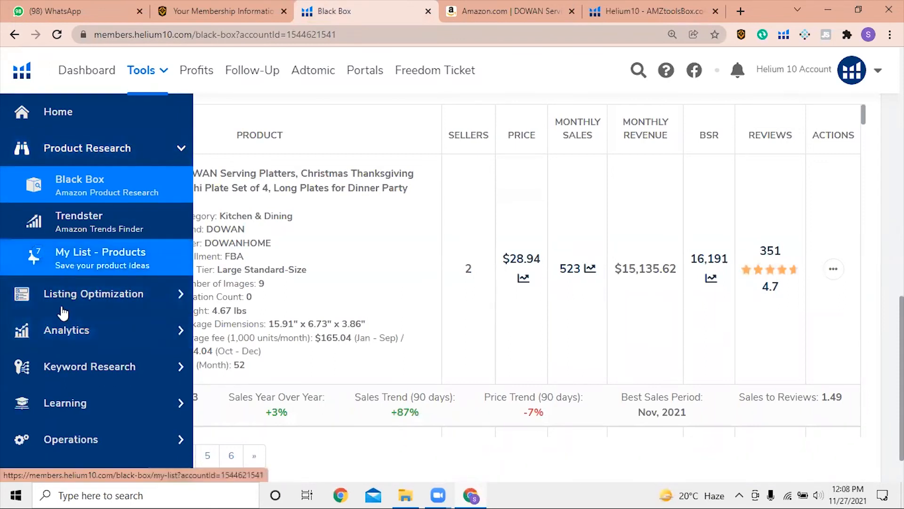
pyautogui.click(73, 366)
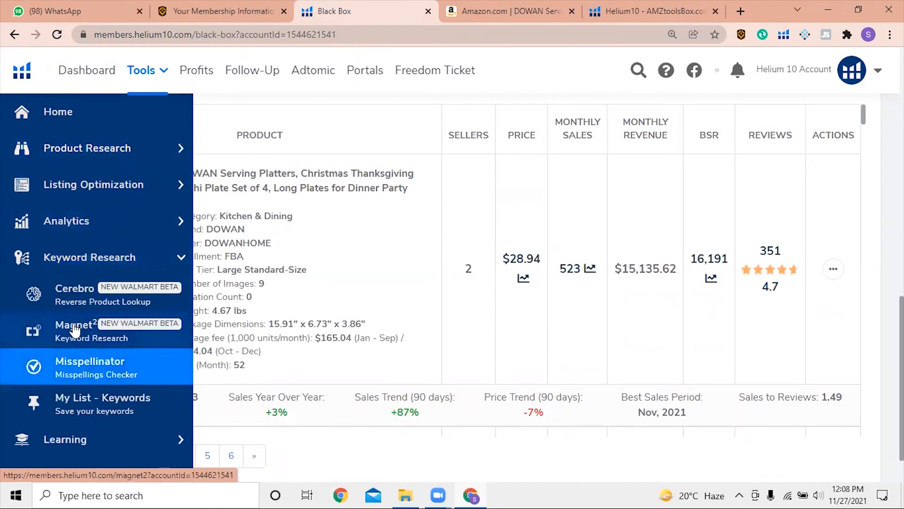
pyautogui.rightClick(86, 292)
pyautogui.click(123, 304)
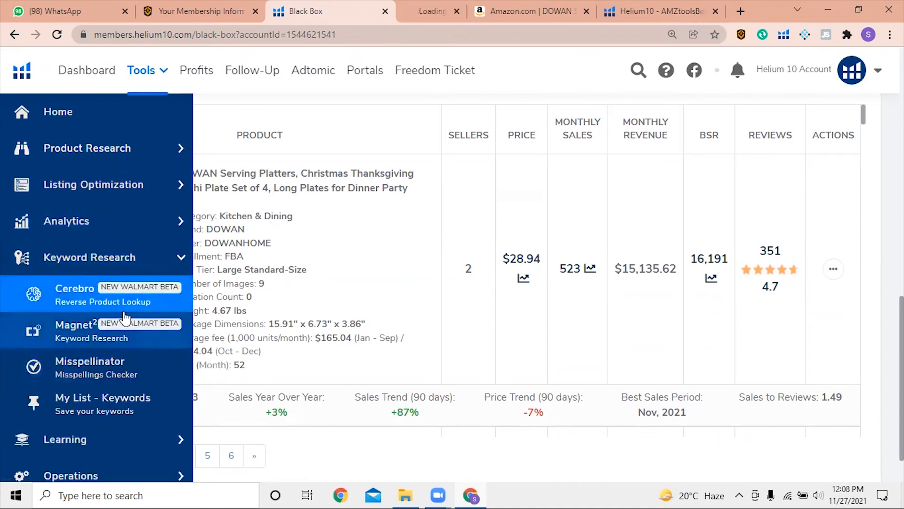
pyautogui.click(715, 12)
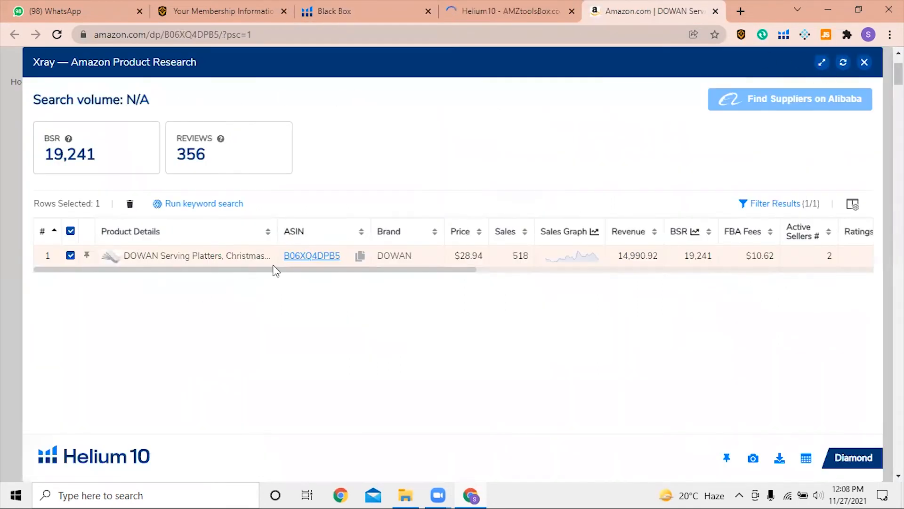
# Step: Copy the DOWAN platter's ASIN B06XQ4DPB5 from Xray and get its keywords in Cerebro
pyautogui.click(361, 257)
pyautogui.click(555, 9)
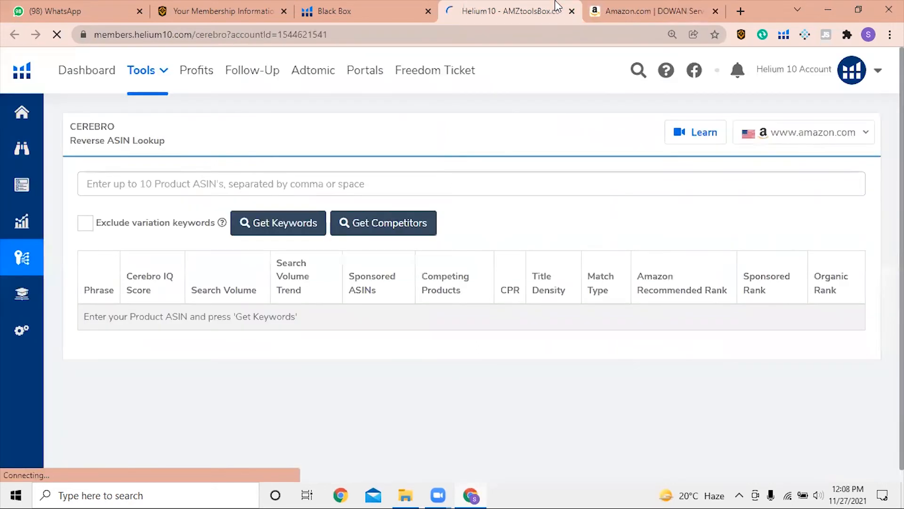
pyautogui.click(280, 177)
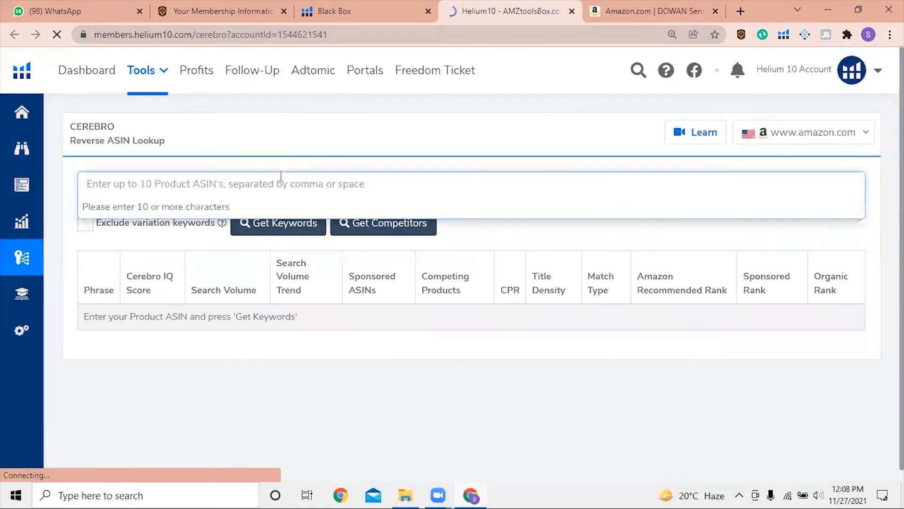
pyautogui.hotkey('ctrl', 'v')
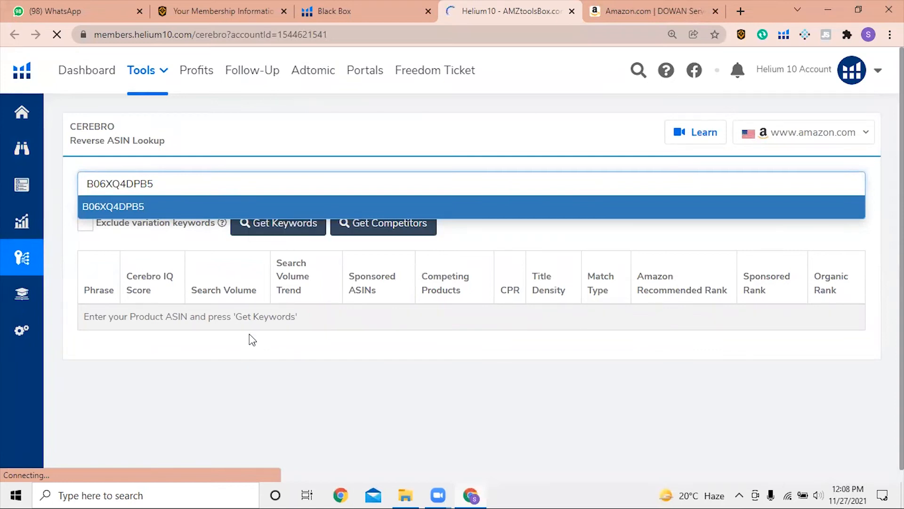
pyautogui.press('Return')
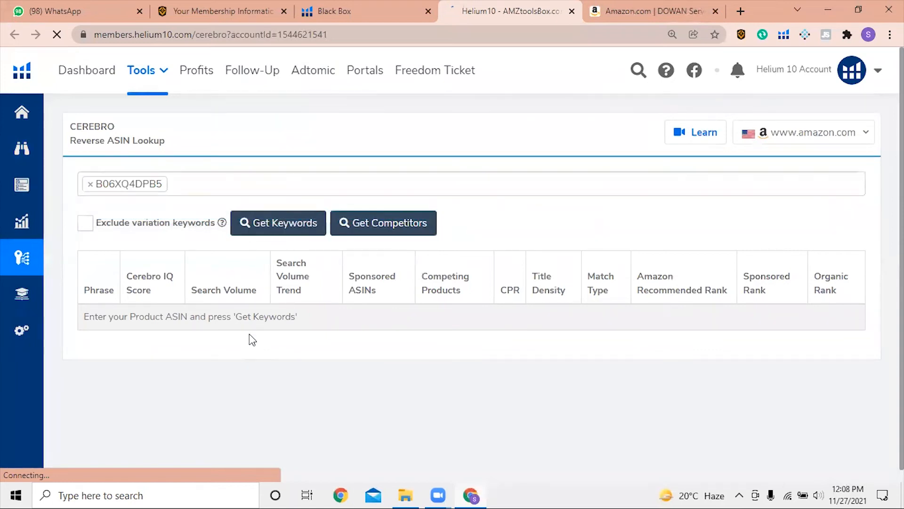
pyautogui.click(289, 228)
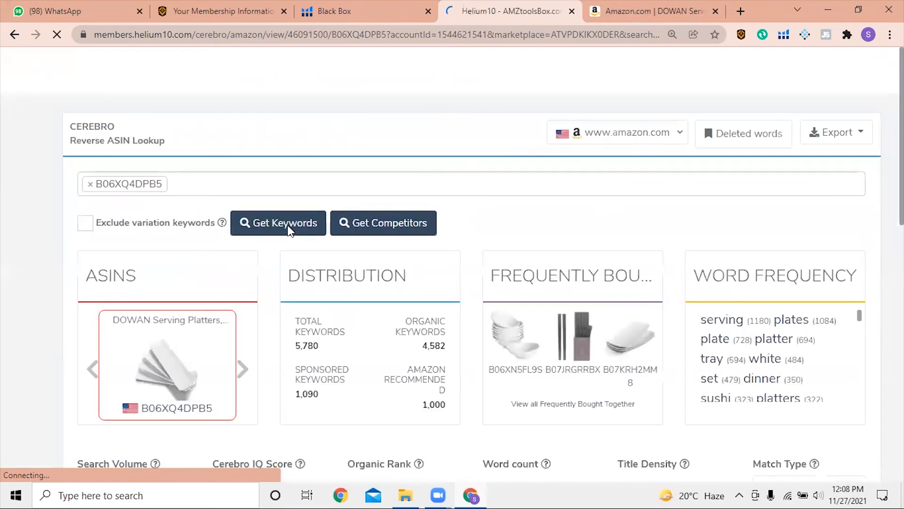
# Step: Sort the Cerebro keyword table by search volume from high to low and look over the top phrases
pyautogui.scroll(-10, 288, 230)
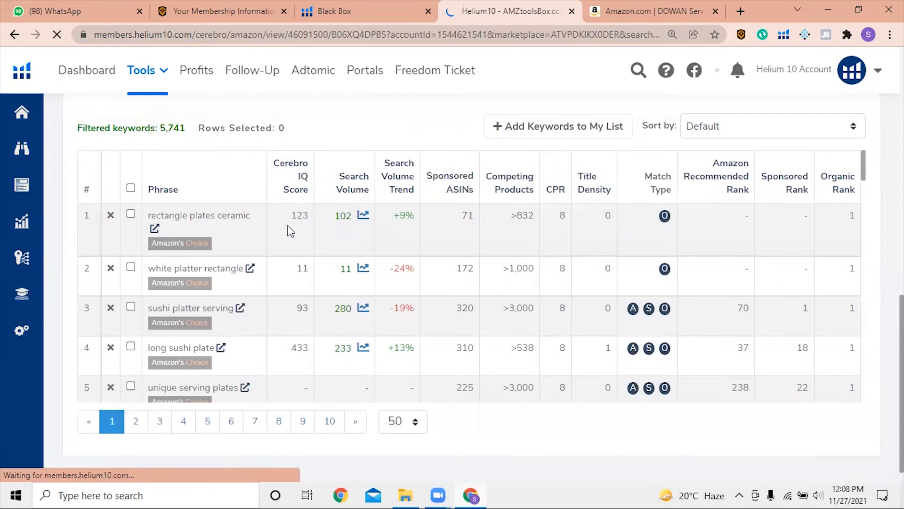
pyautogui.click(348, 197)
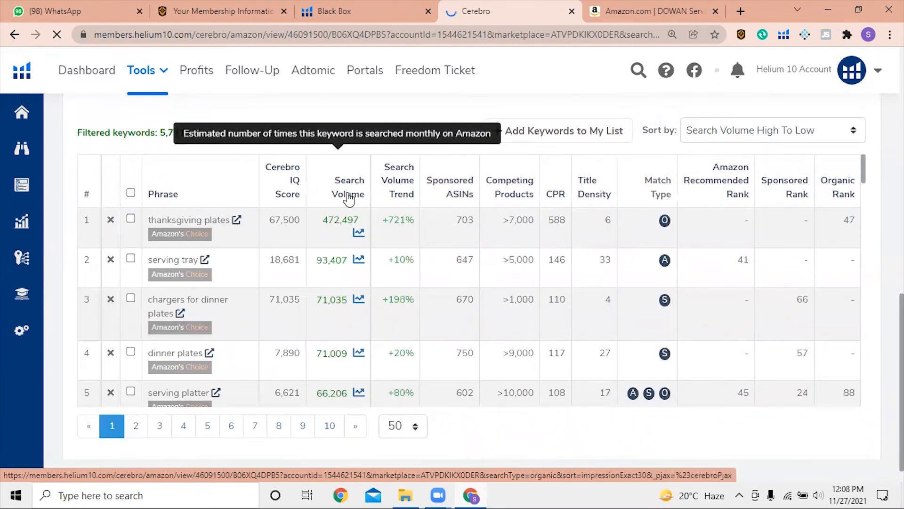
pyautogui.scroll(-3, 349, 198)
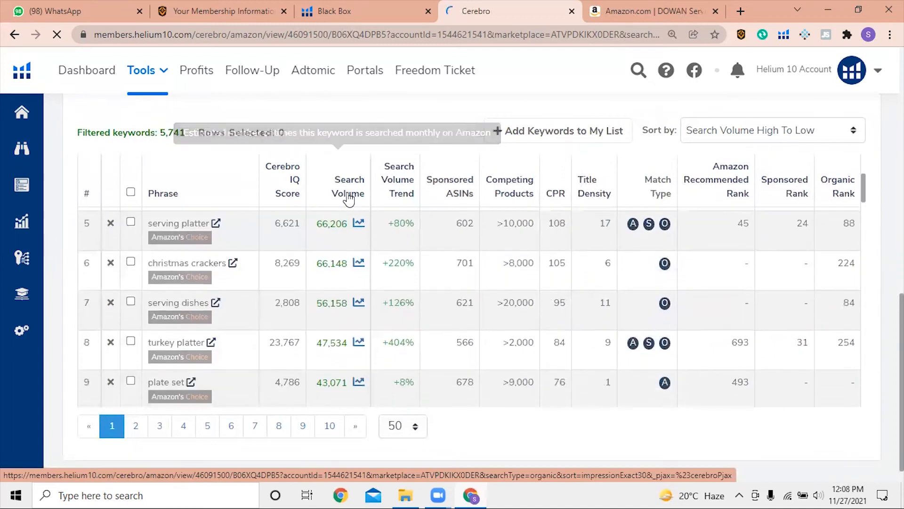
pyautogui.scroll(3, 348, 197)
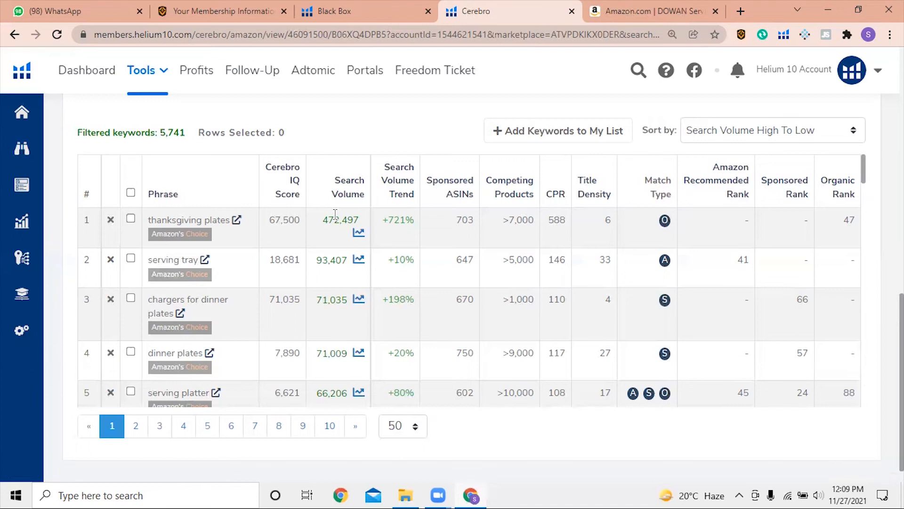
# Step: Check the Amazon search results for "thanksgiving plates" and remove that keyword from the Cerebro table
pyautogui.click(237, 221)
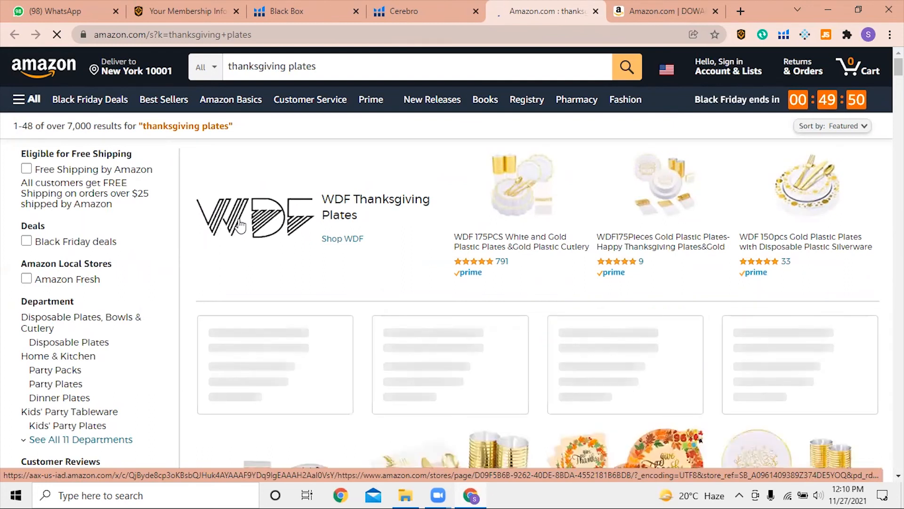
pyautogui.scroll(-8, 240, 225)
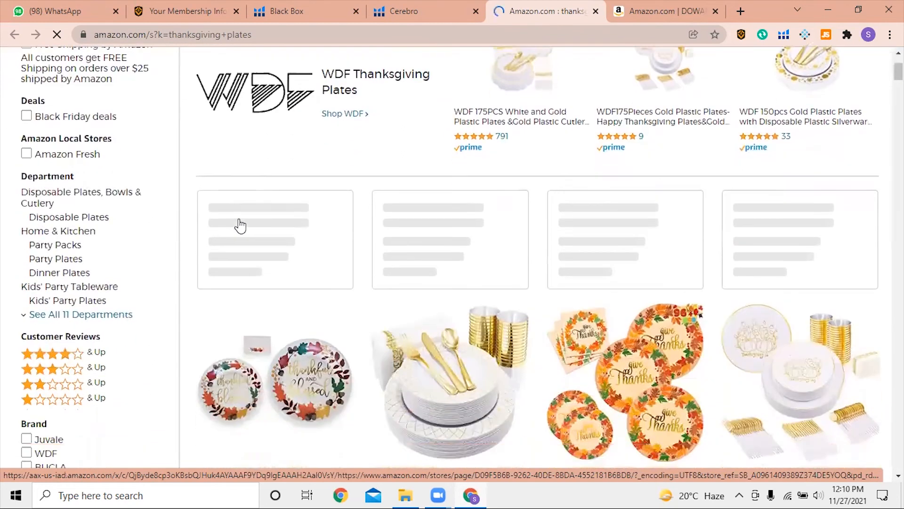
pyautogui.scroll(-1, 240, 225)
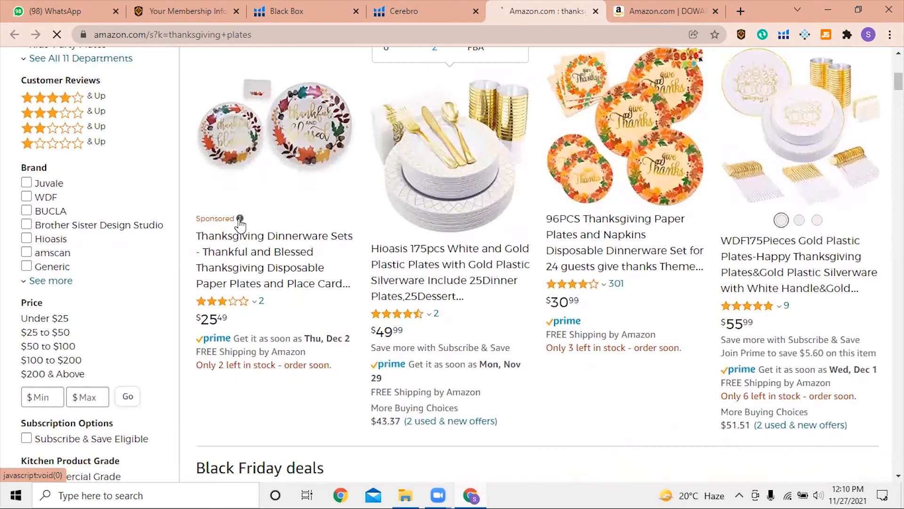
pyautogui.scroll(-12, 240, 225)
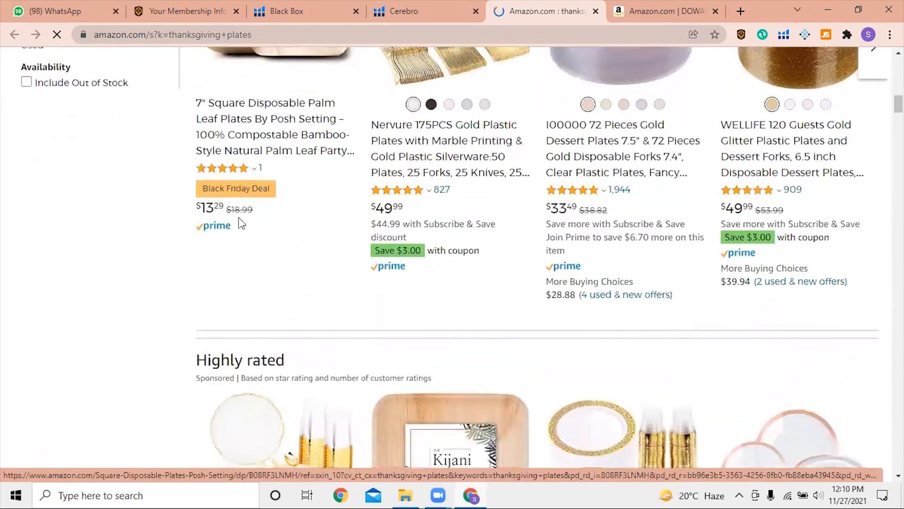
pyautogui.scroll(-12, 240, 225)
pyautogui.click(403, 11)
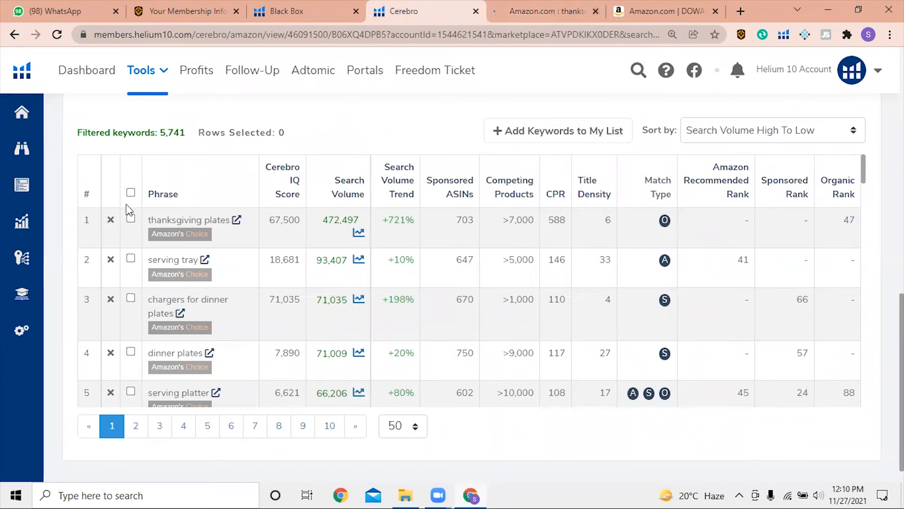
pyautogui.click(111, 220)
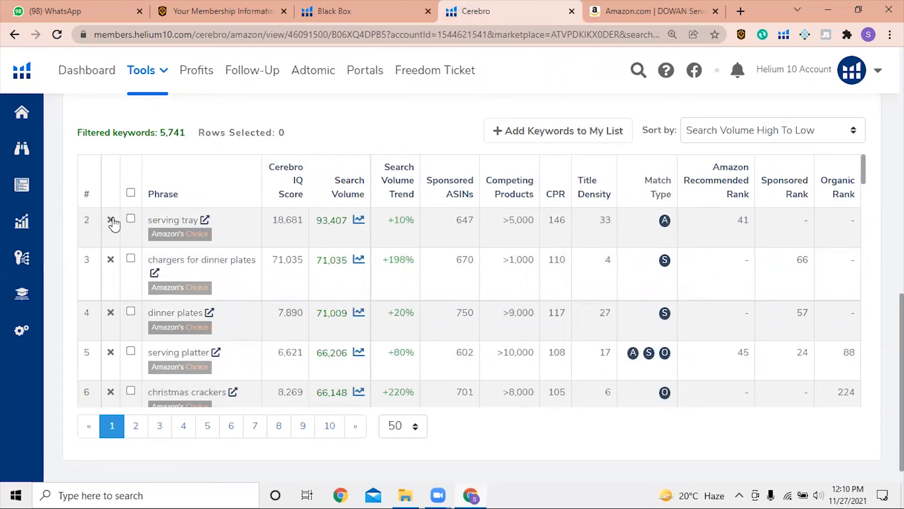
# Step: Open the Amazon search results for "serving tray" and examine whether the listed products match the platter, returning to Cerebro
pyautogui.click(206, 222)
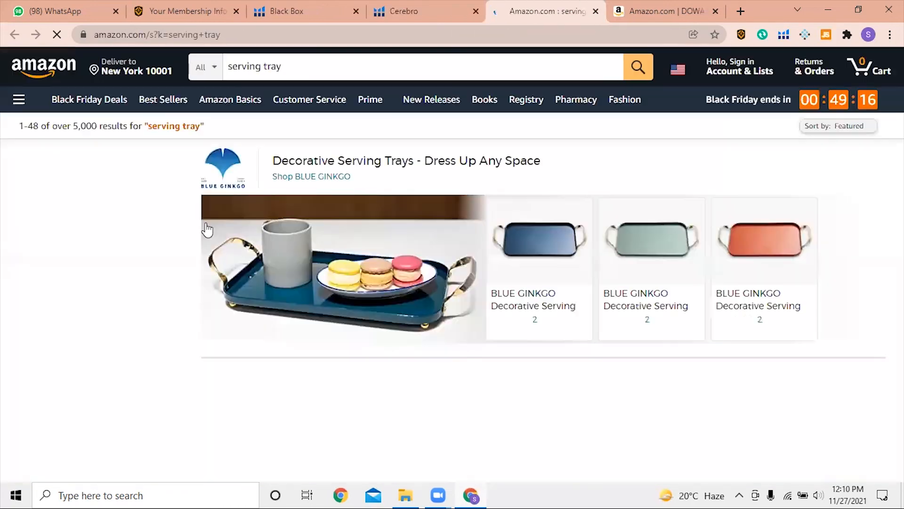
pyautogui.scroll(-3, 207, 230)
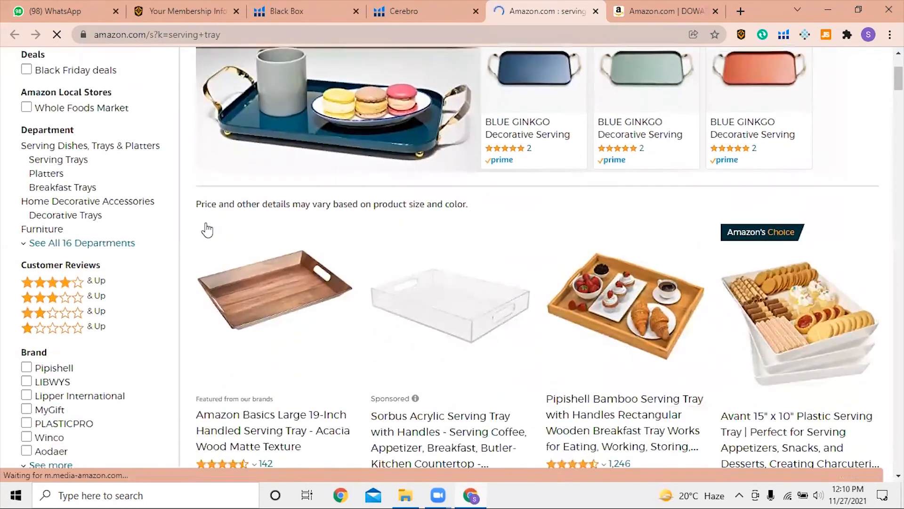
pyautogui.scroll(-3, 207, 230)
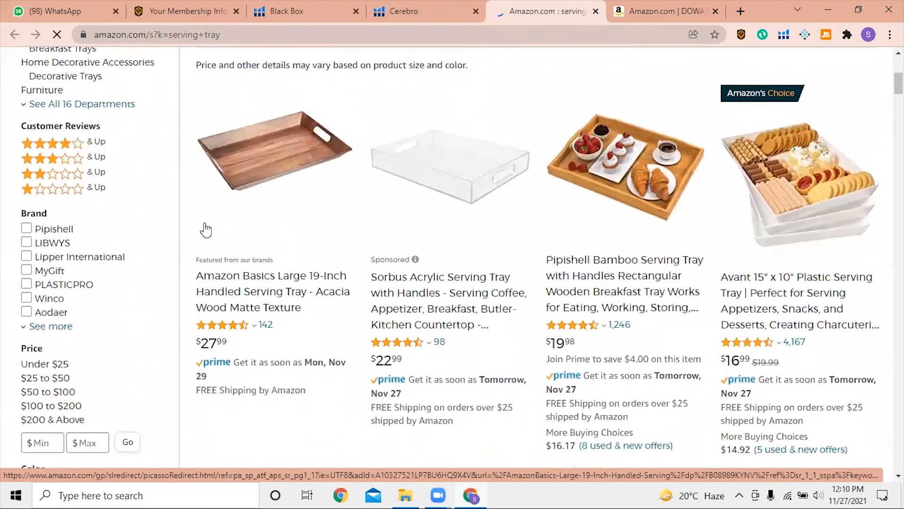
pyautogui.scroll(-12, 205, 230)
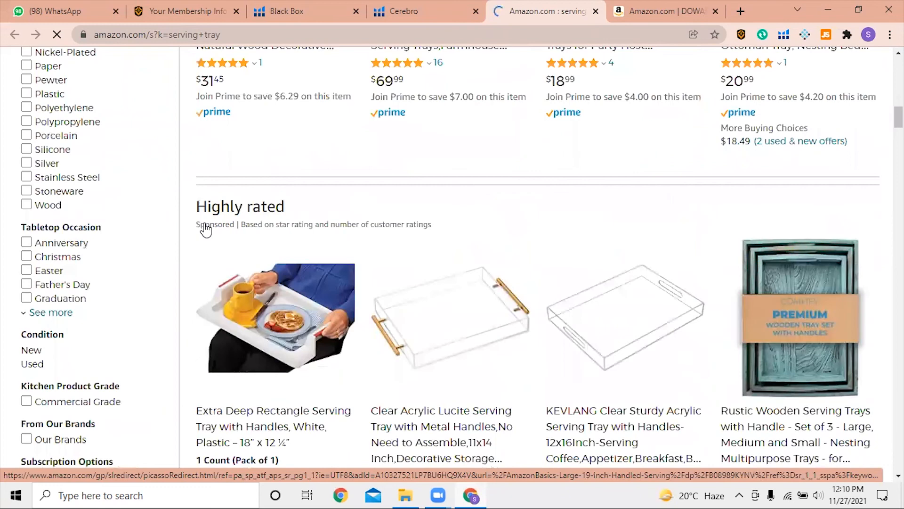
pyautogui.scroll(-15, 206, 228)
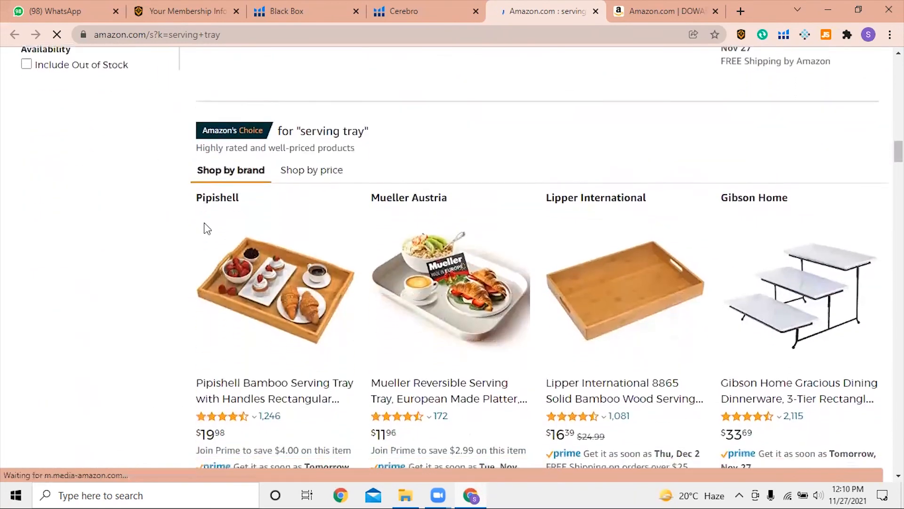
pyautogui.scroll(-7, 205, 229)
pyautogui.scroll(-9, 206, 230)
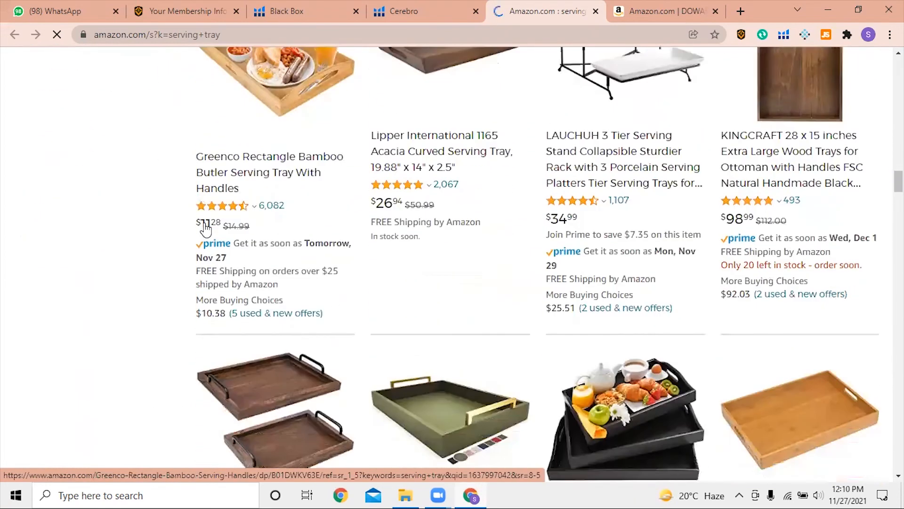
pyautogui.scroll(-15, 205, 229)
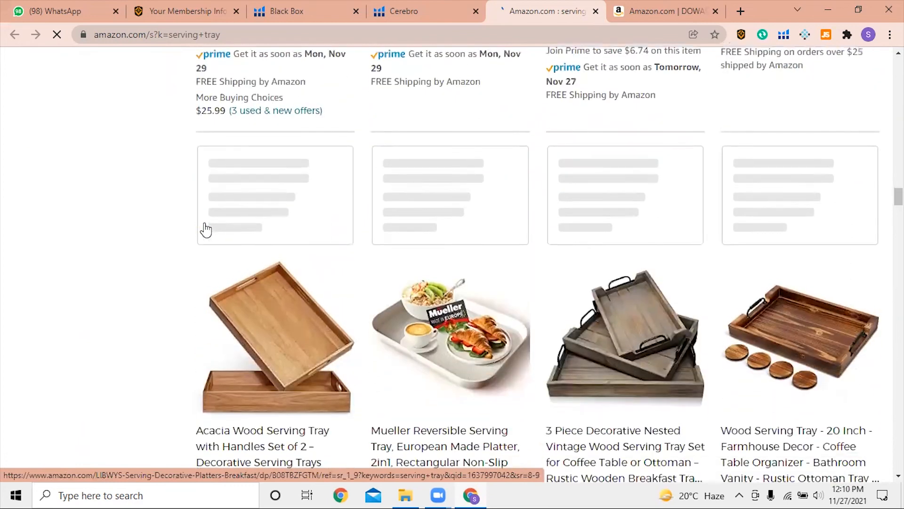
pyautogui.scroll(-11, 205, 229)
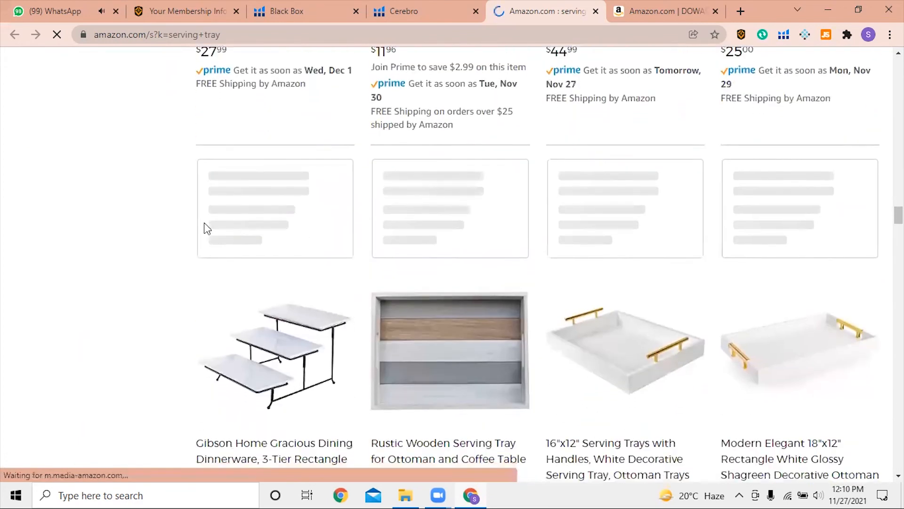
pyautogui.scroll(-13, 205, 223)
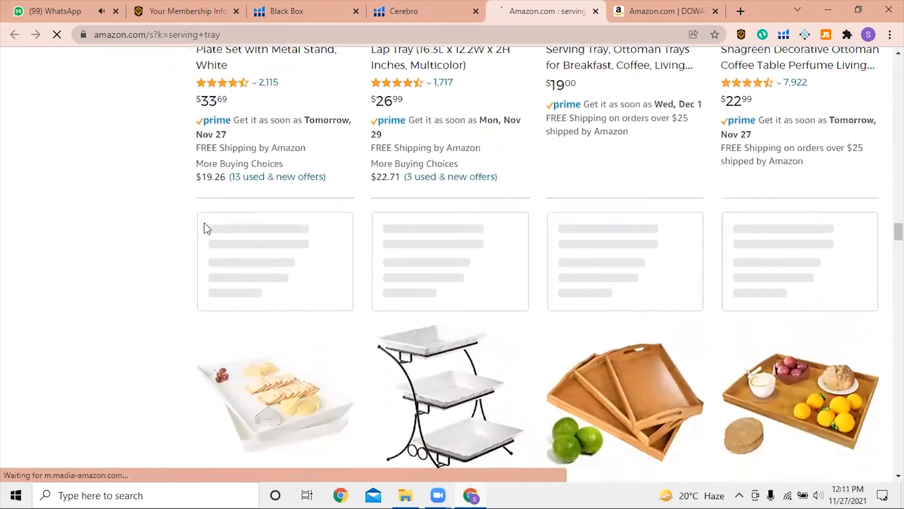
pyautogui.scroll(-1, 205, 222)
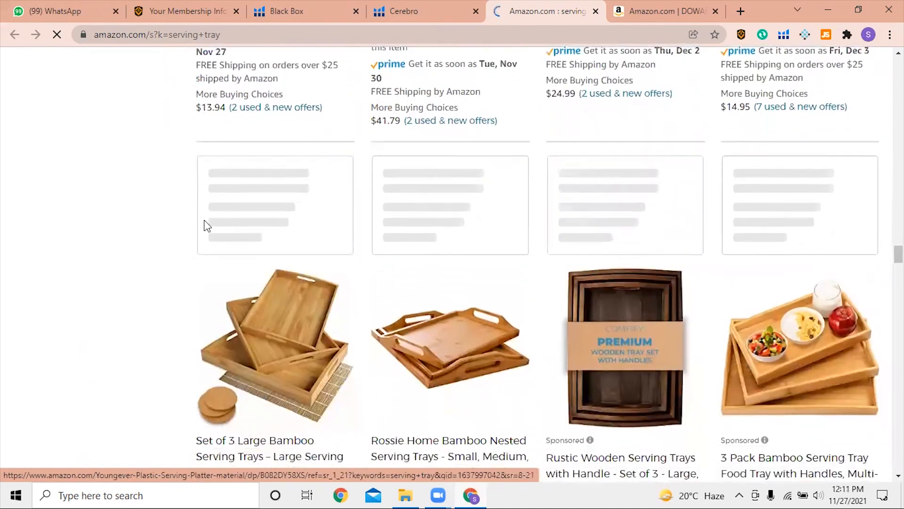
pyautogui.click(404, 11)
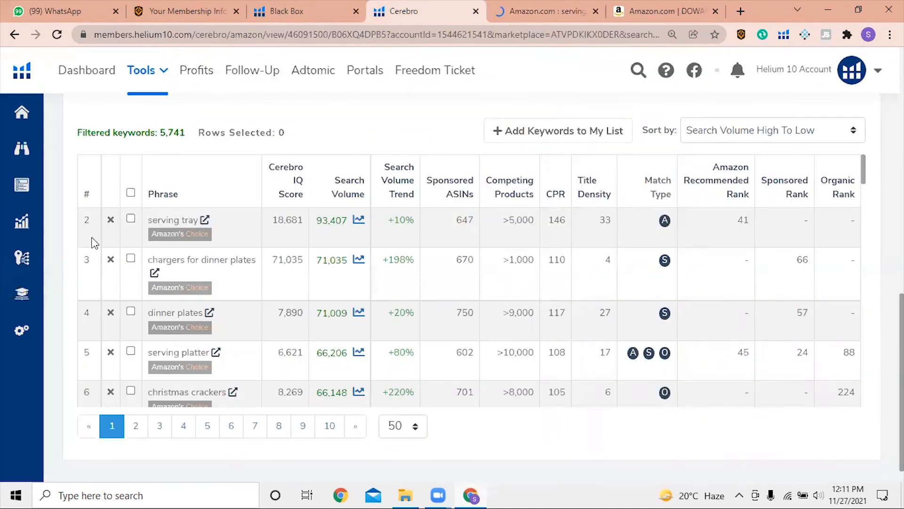
# Step: Remove the keywords "serving tray", "chargers for dinner plates" and "dinner plates" from the Cerebro table
pyautogui.click(111, 220)
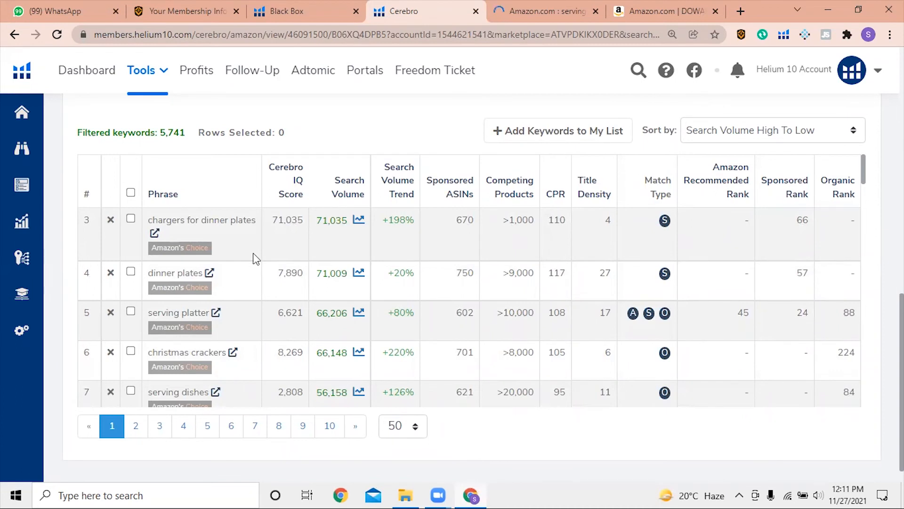
pyautogui.click(111, 220)
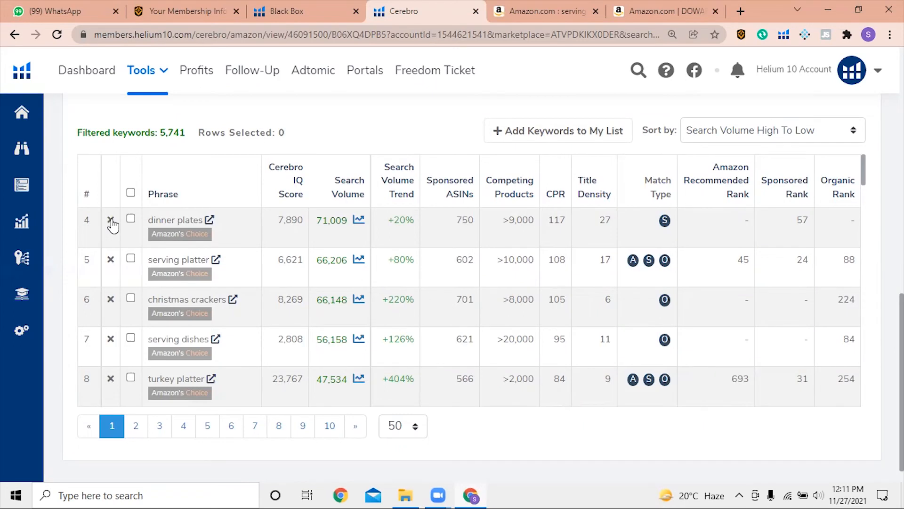
pyautogui.click(112, 223)
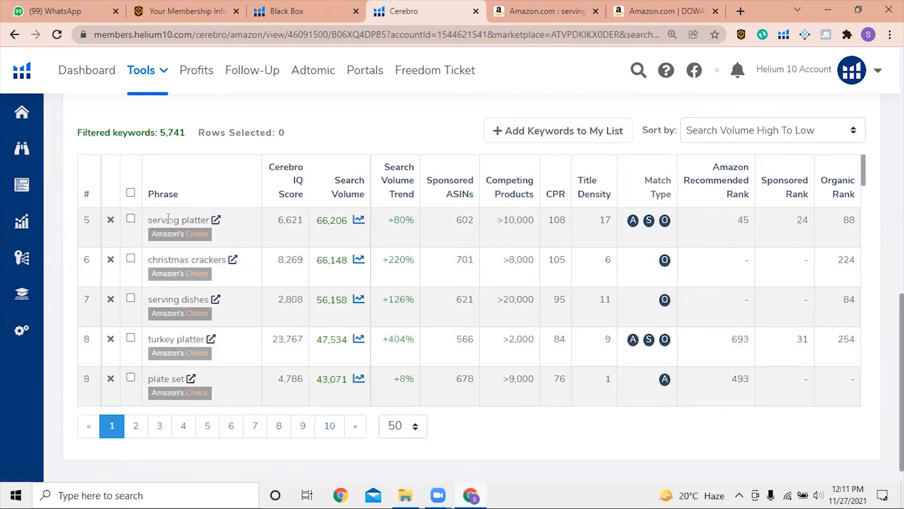
# Step: Open the Amazon search results for "serving platter" from the Cerebro table and examine whether the listed products match the platter
pyautogui.click(215, 221)
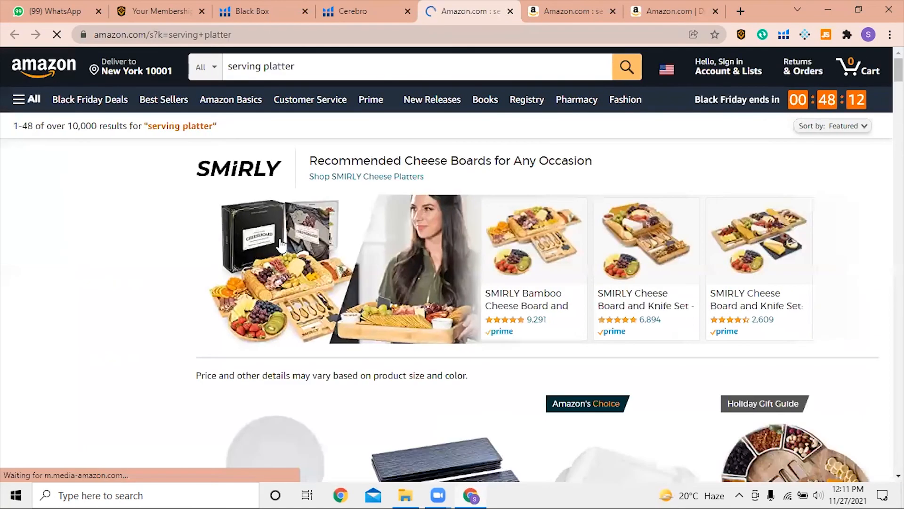
pyautogui.scroll(-3, 281, 245)
pyautogui.scroll(-4, 282, 245)
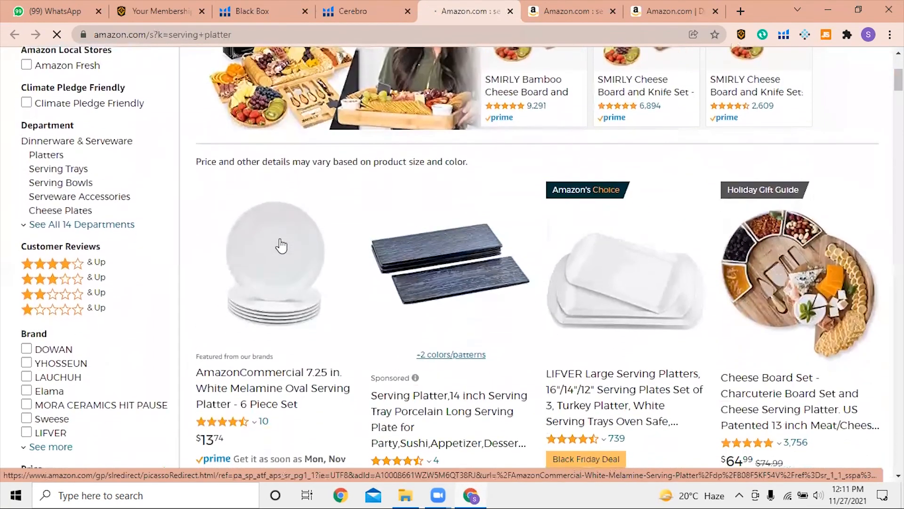
pyautogui.scroll(-15, 281, 245)
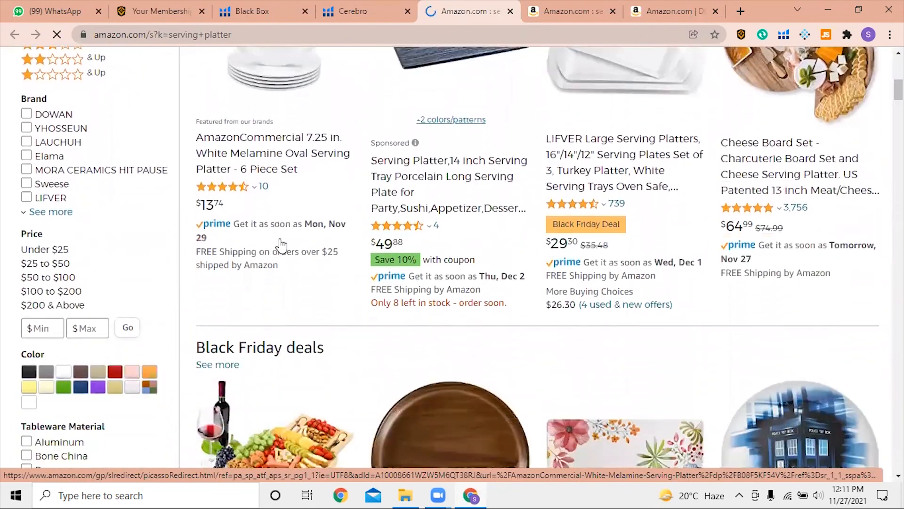
pyautogui.scroll(-10, 281, 245)
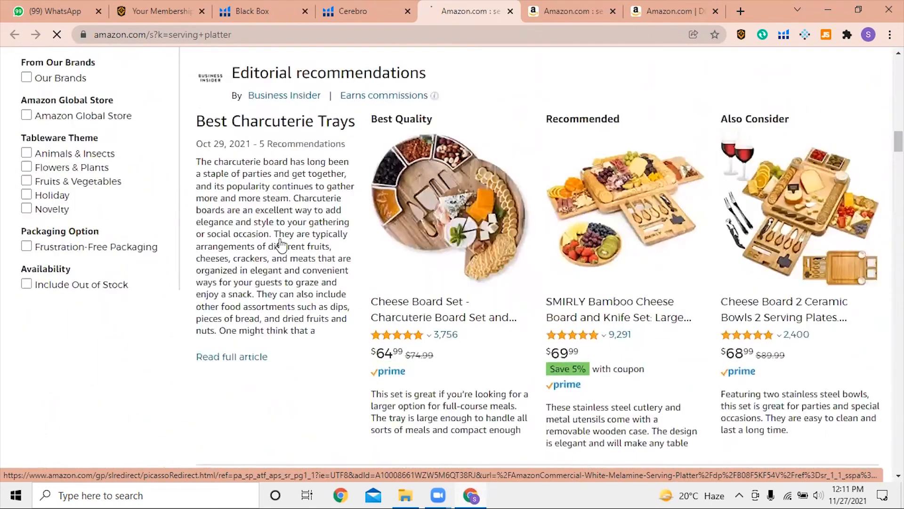
pyautogui.scroll(7, 282, 244)
pyautogui.scroll(3, 283, 244)
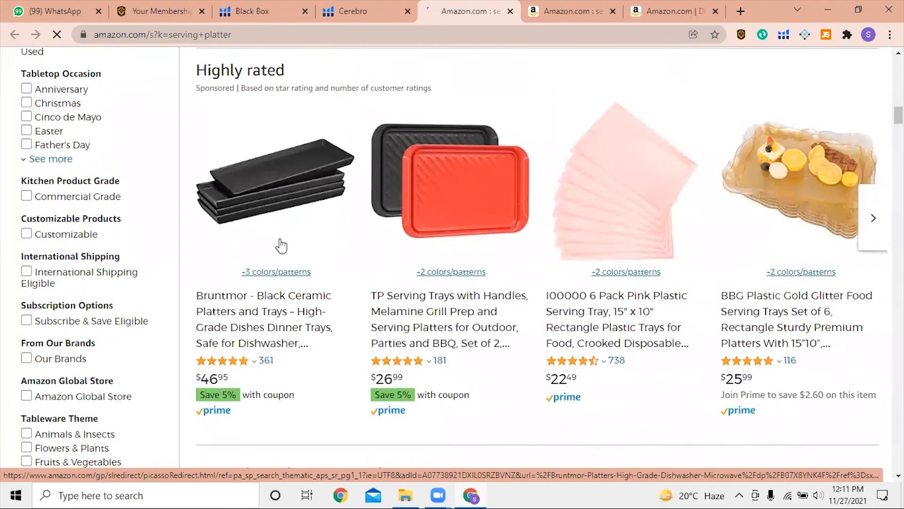
pyautogui.scroll(-3, 281, 244)
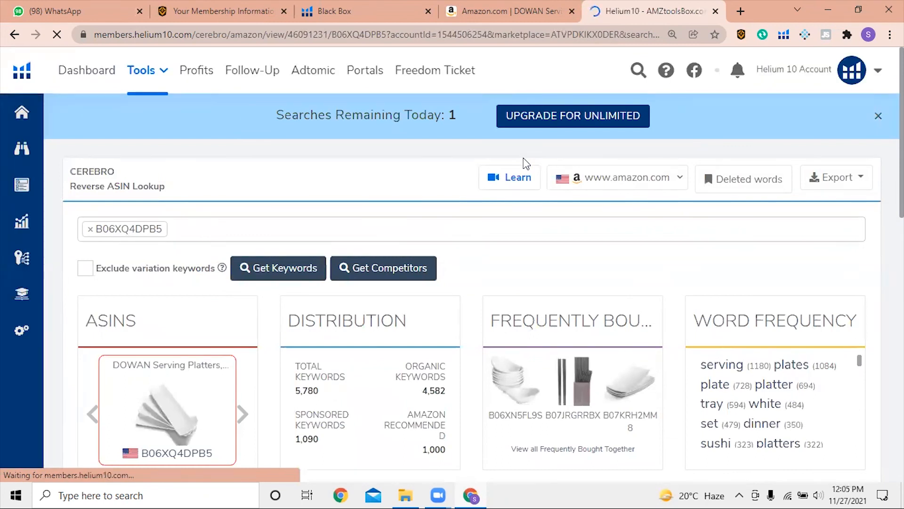
# Step: Dismiss the upgrade banner and try to sort the Cerebro keyword table for ASIN B06XQ4DPB5 by search volume
pyautogui.click(877, 117)
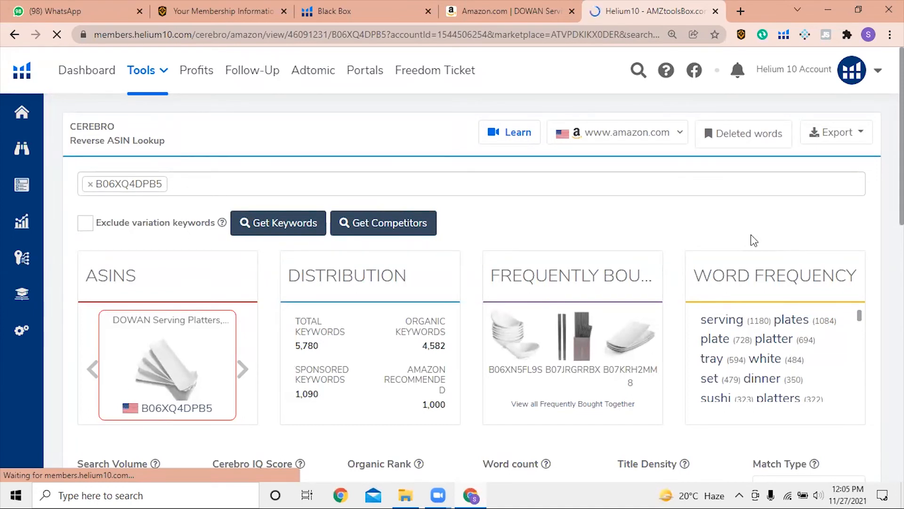
pyautogui.scroll(-9, 754, 240)
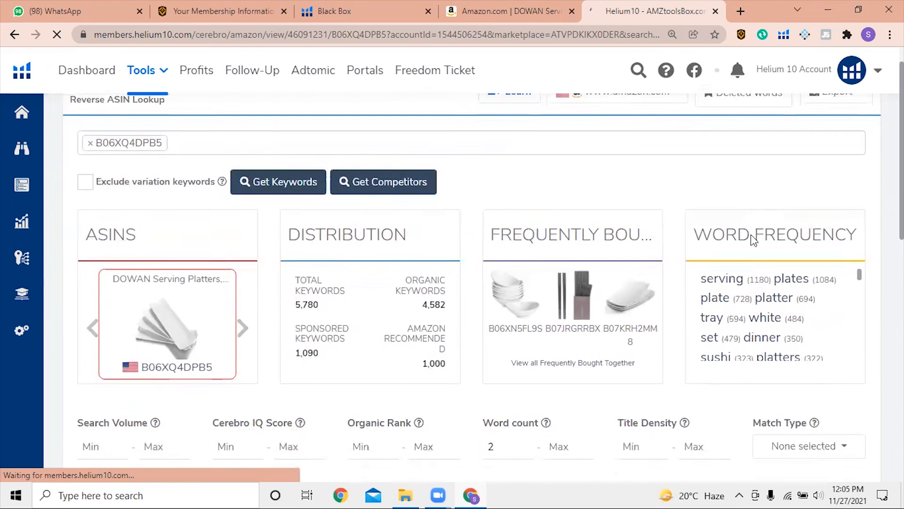
pyautogui.scroll(-1, 754, 240)
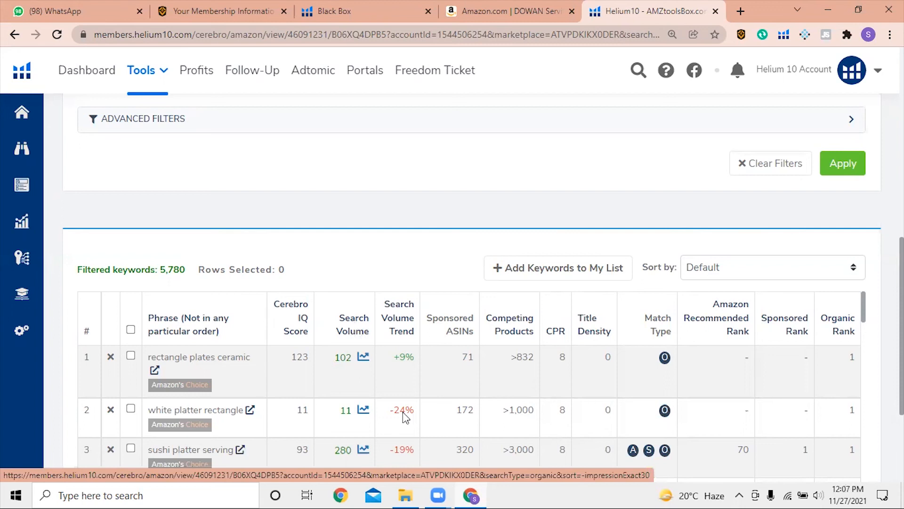
pyautogui.click(359, 323)
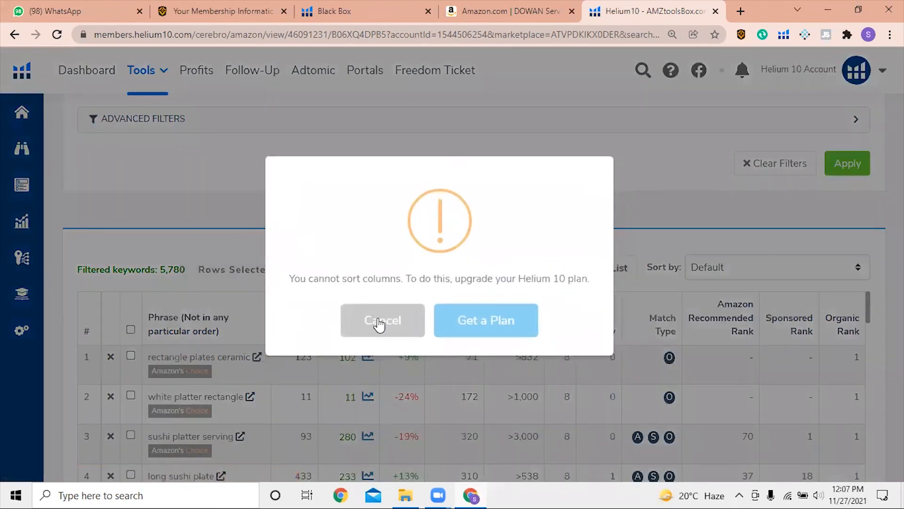
pyautogui.click(380, 321)
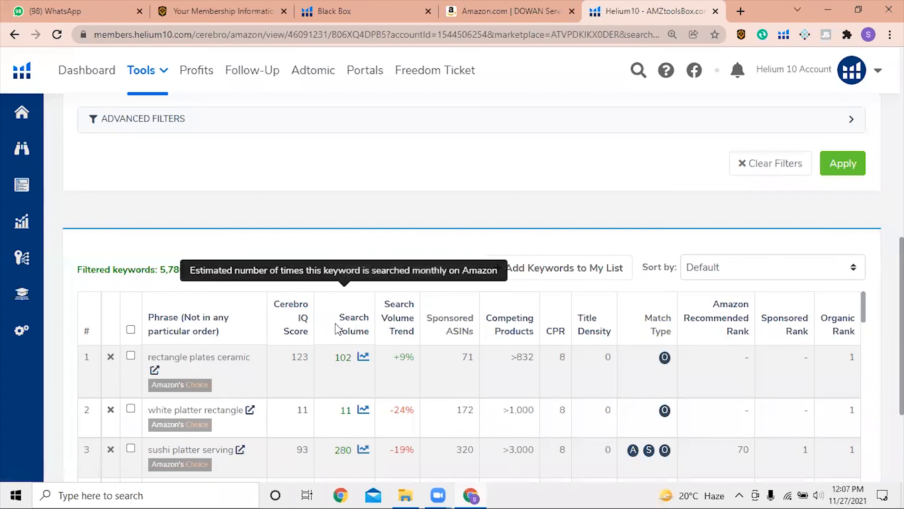
pyautogui.click(362, 325)
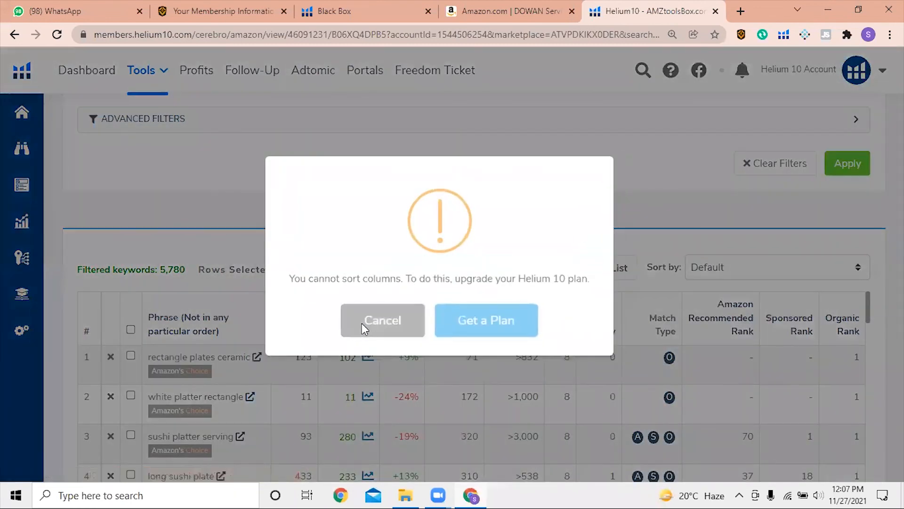
pyautogui.click(361, 323)
# Step: Open Cerebro in a new browser tab from Black Box and close the old Cerebro tab
pyautogui.click(372, 6)
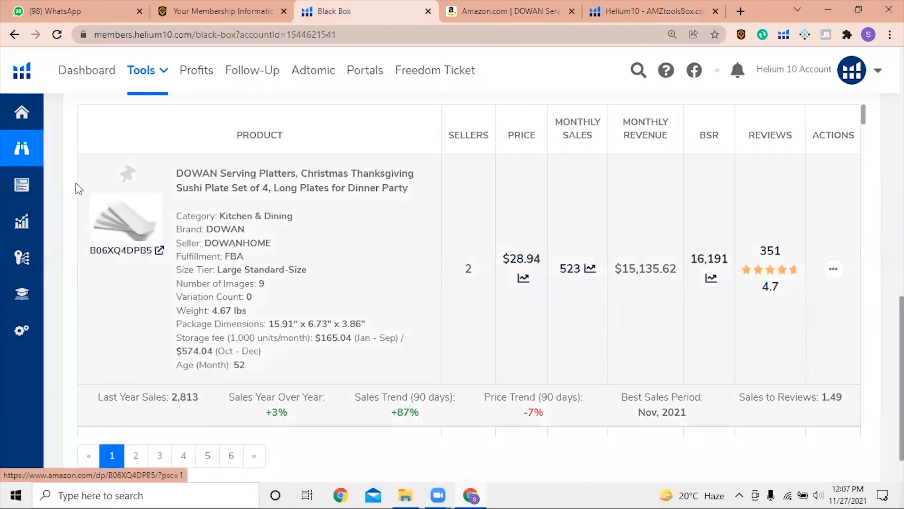
pyautogui.moveTo(10, 170)
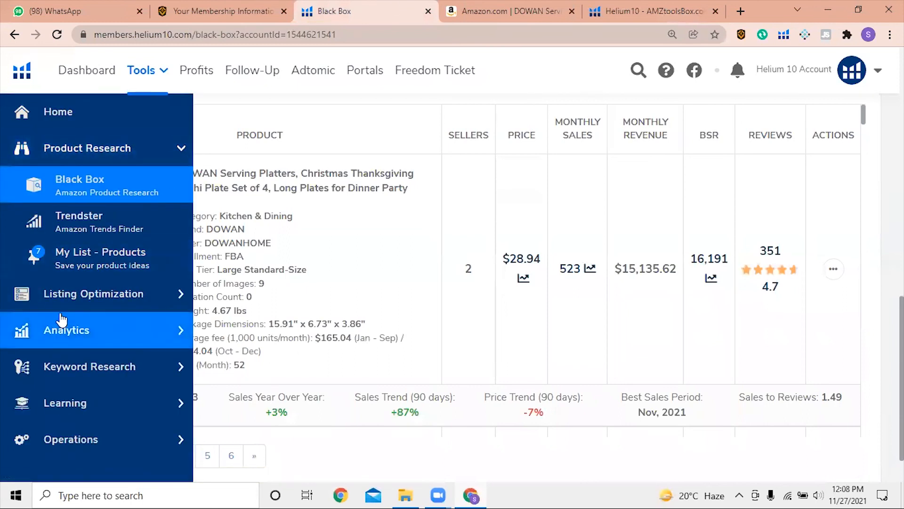
pyautogui.click(67, 366)
pyautogui.rightClick(74, 298)
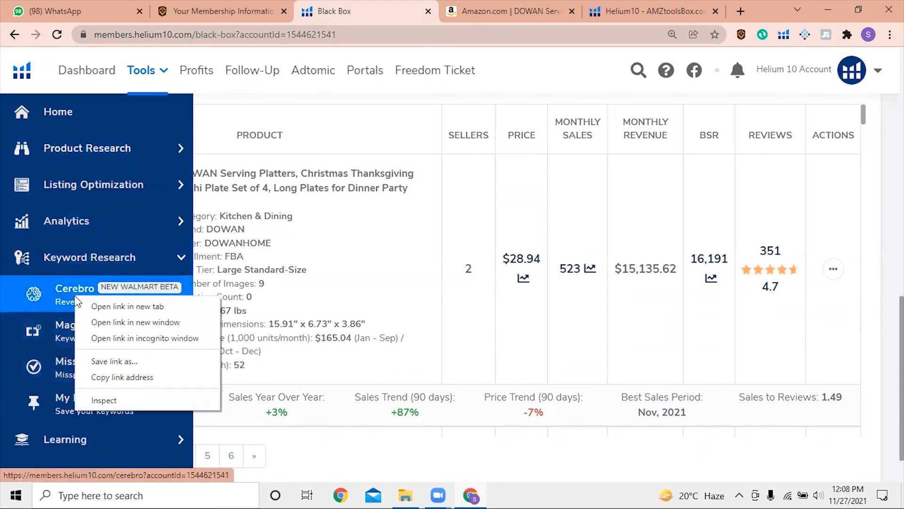
pyautogui.click(122, 307)
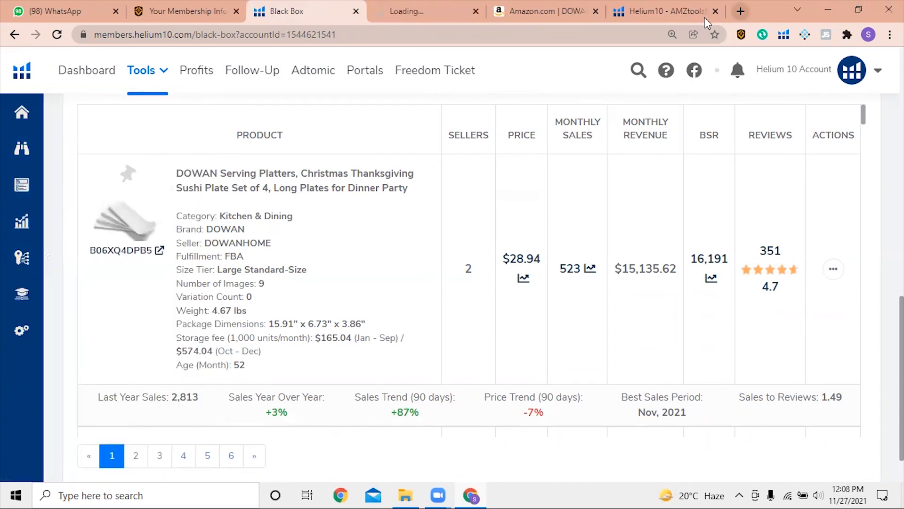
pyautogui.click(714, 11)
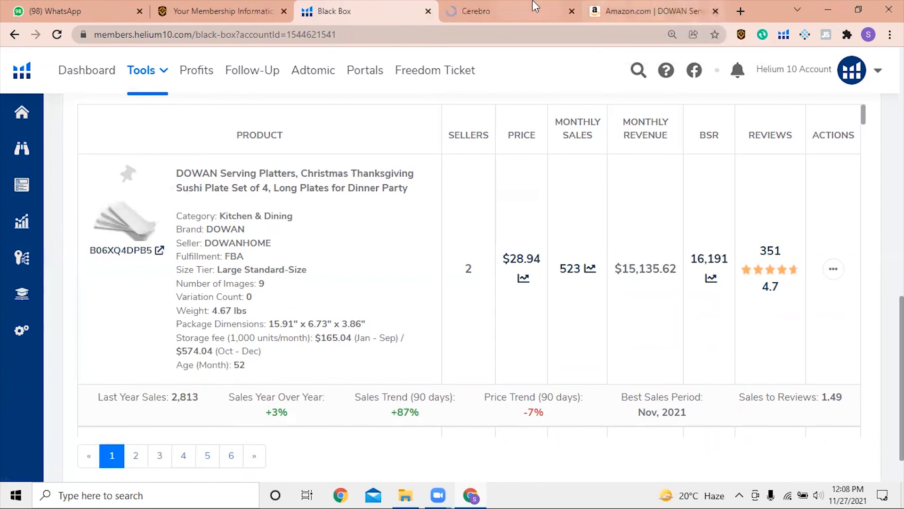
# Step: Copy the ASIN B06XQ4DPB5 from the Xray window on Amazon and get its keywords in Cerebro
pyautogui.click(594, 13)
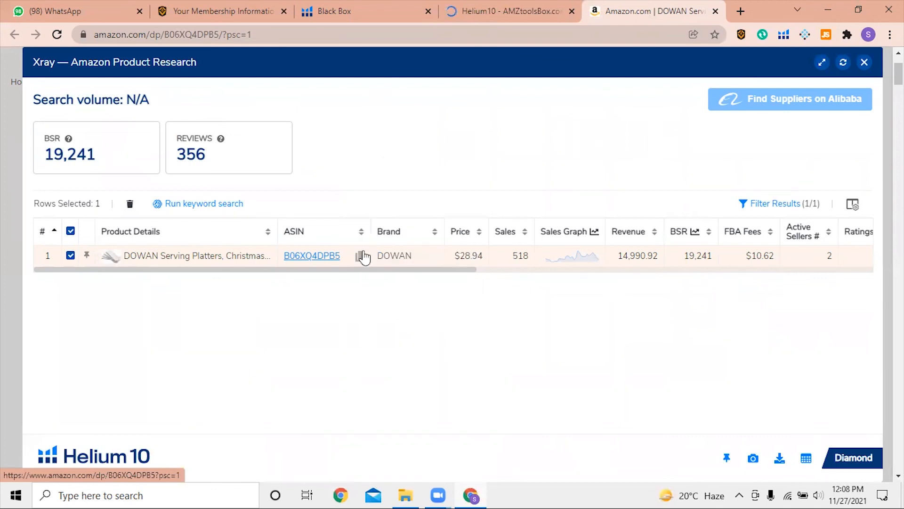
pyautogui.click(360, 256)
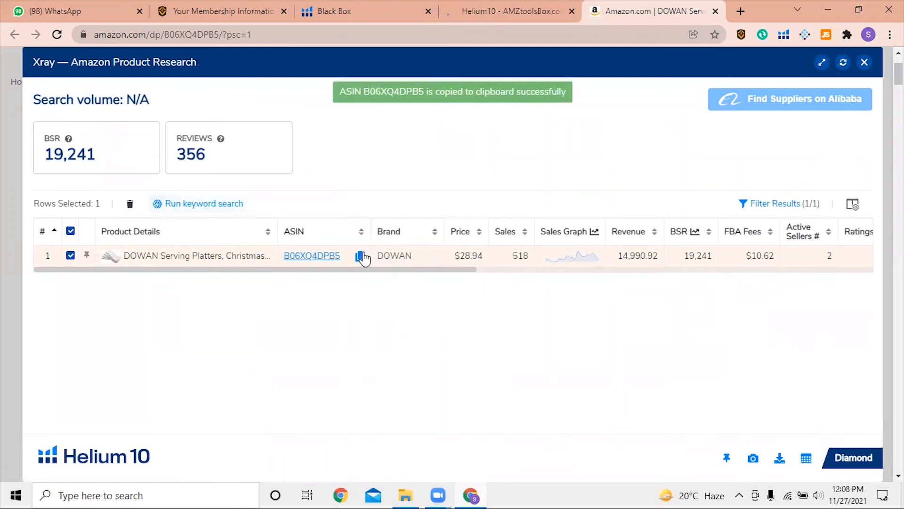
pyautogui.click(557, 9)
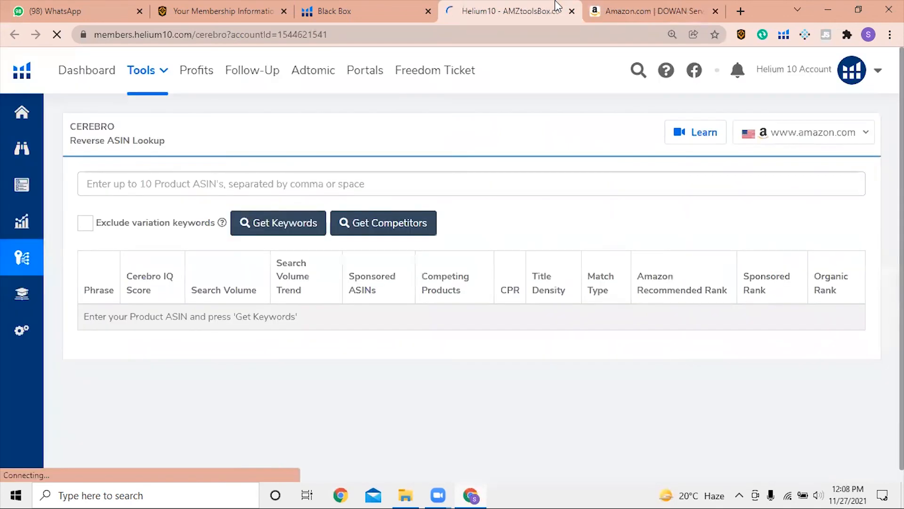
pyautogui.click(281, 175)
pyautogui.hotkey('ctrl', 'v')
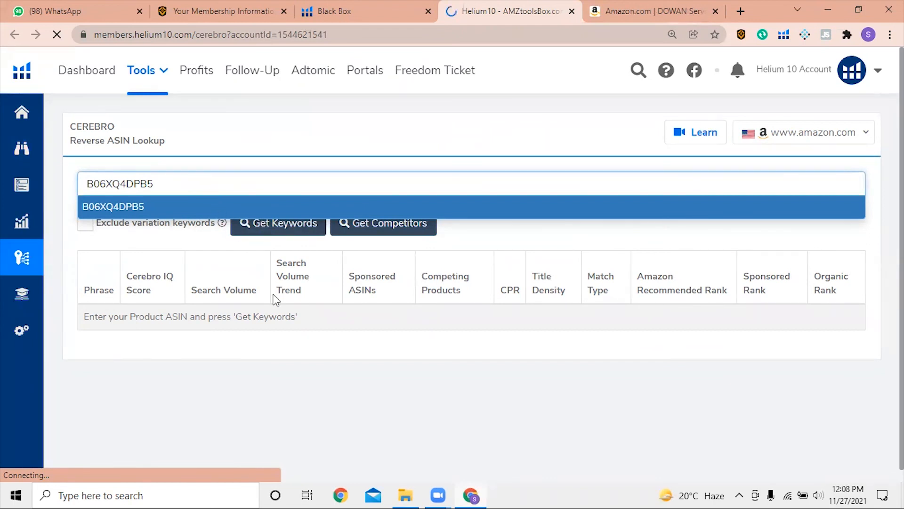
pyautogui.click(252, 340)
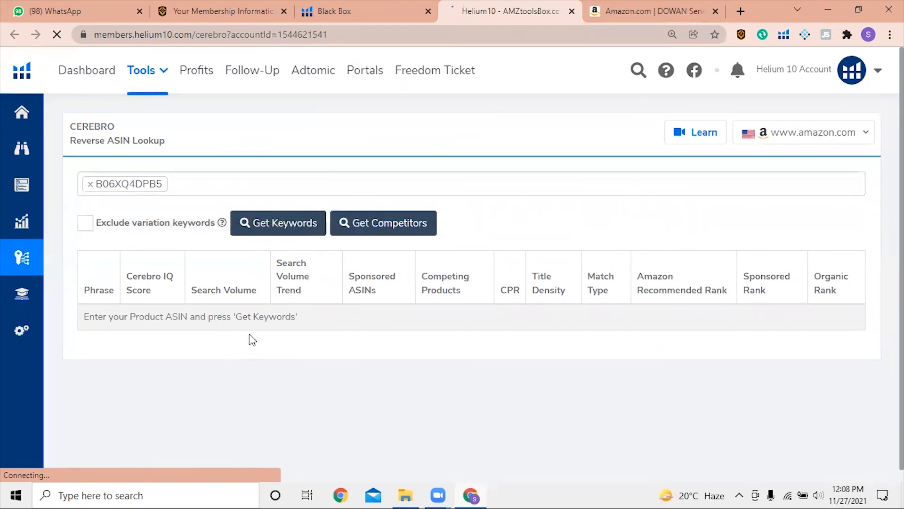
pyautogui.click(289, 229)
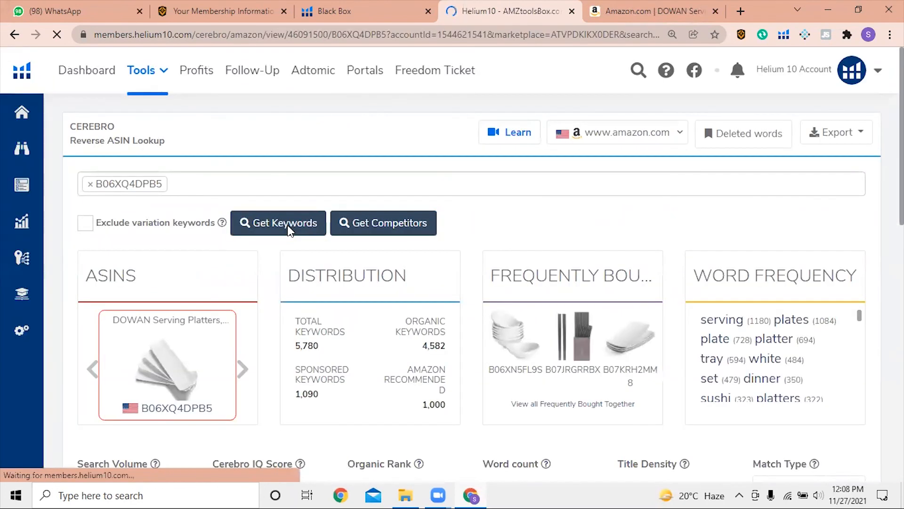
# Step: Sort the keyword table by search volume from high to low and look over the top phrases
pyautogui.scroll(-10, 288, 231)
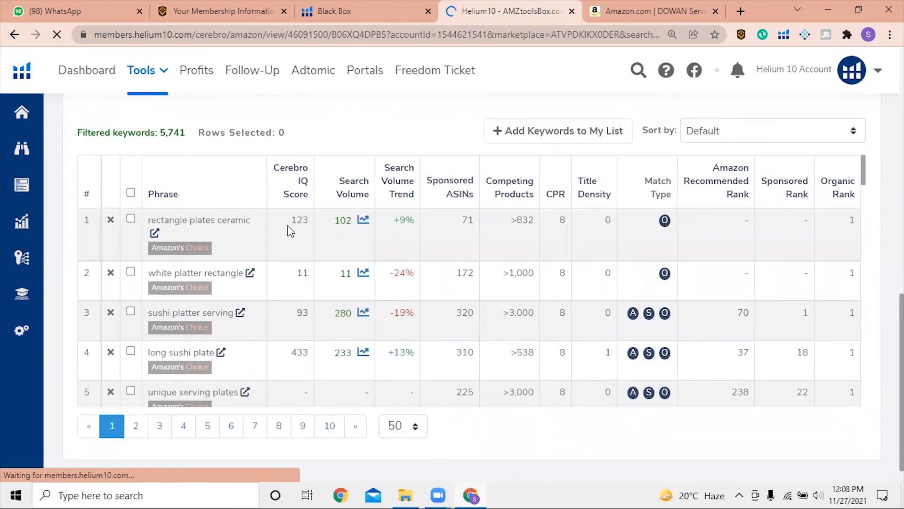
pyautogui.click(348, 198)
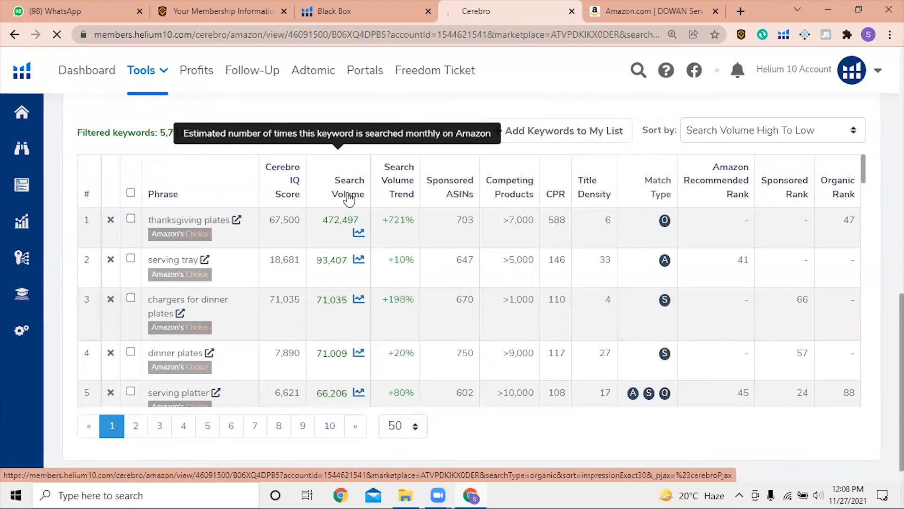
pyautogui.scroll(-3, 348, 199)
pyautogui.scroll(2, 348, 199)
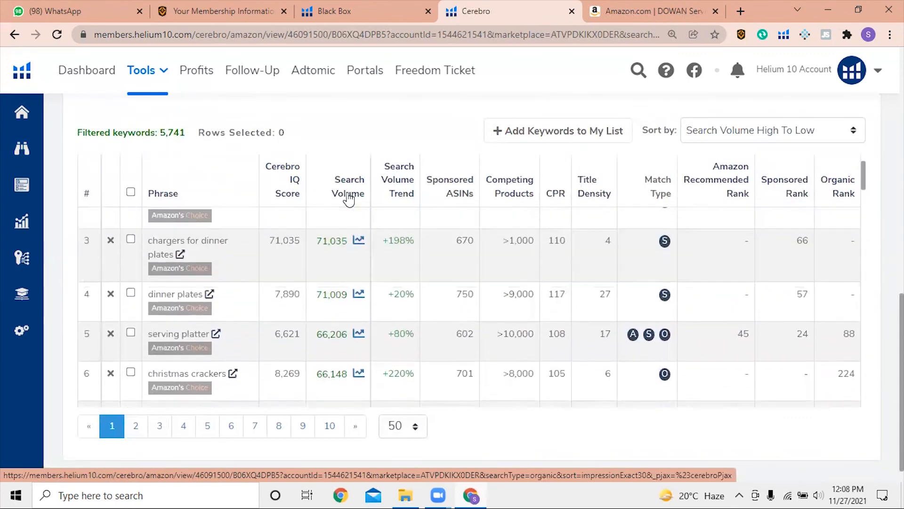
pyautogui.scroll(2, 348, 199)
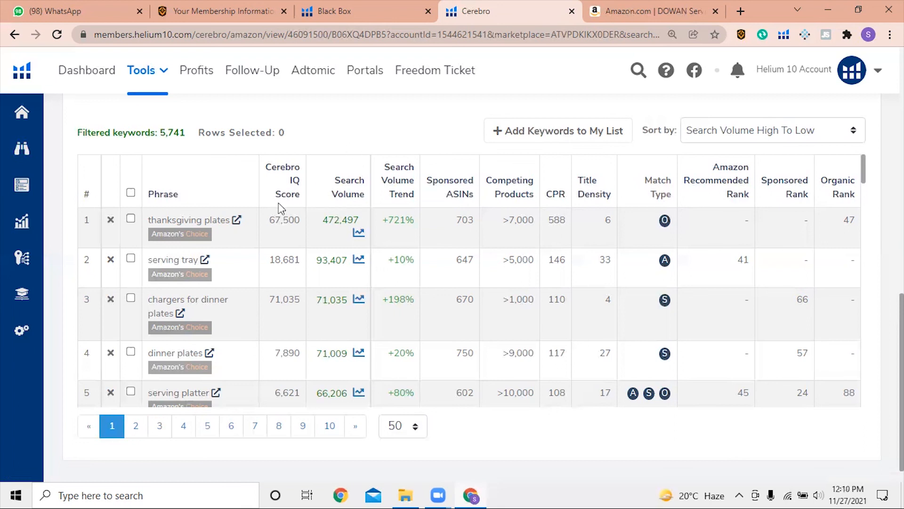
# Step: Examine the Amazon search results for "thanksgiving plates" and remove that keyword from the Cerebro table
pyautogui.click(236, 222)
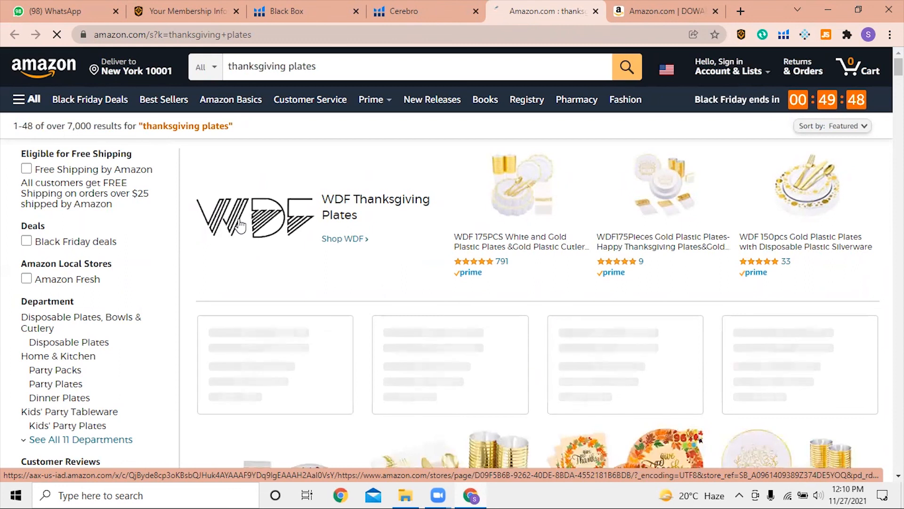
pyautogui.scroll(-8, 240, 225)
pyautogui.scroll(-1, 240, 225)
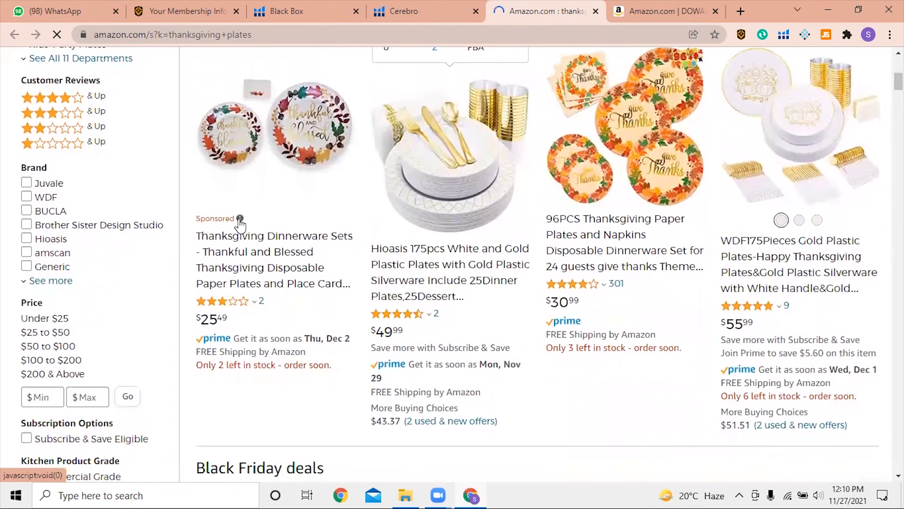
pyautogui.scroll(-12, 240, 225)
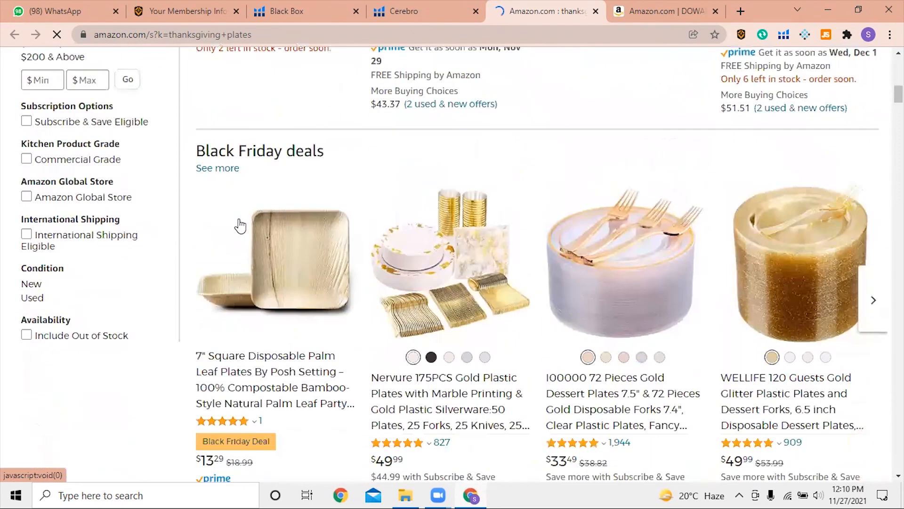
pyautogui.scroll(-10, 241, 224)
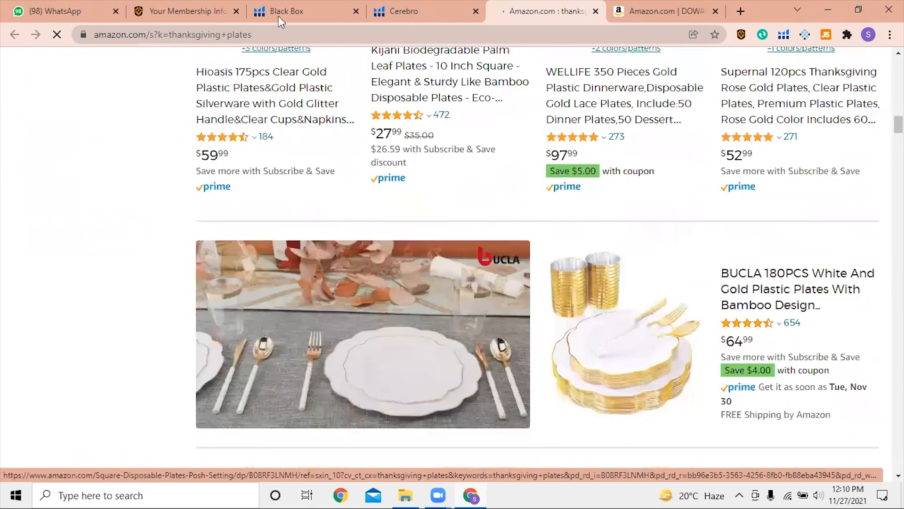
pyautogui.click(404, 11)
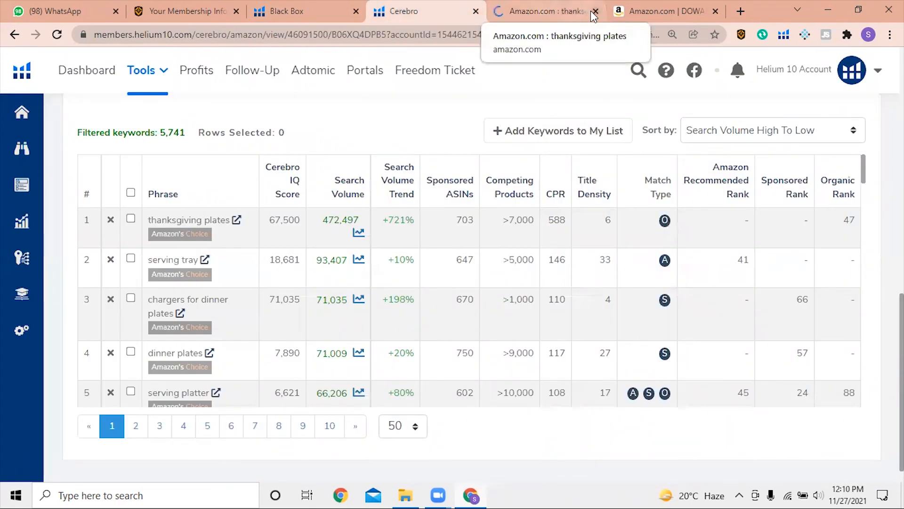
pyautogui.click(111, 221)
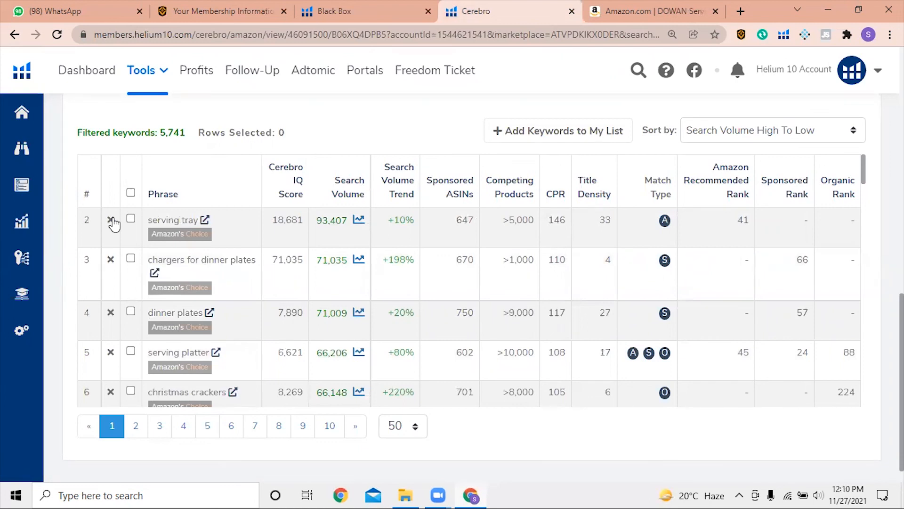
# Step: Open the Amazon search results for "serving tray" from Cerebro and examine whether the listed products match the platter
pyautogui.click(205, 223)
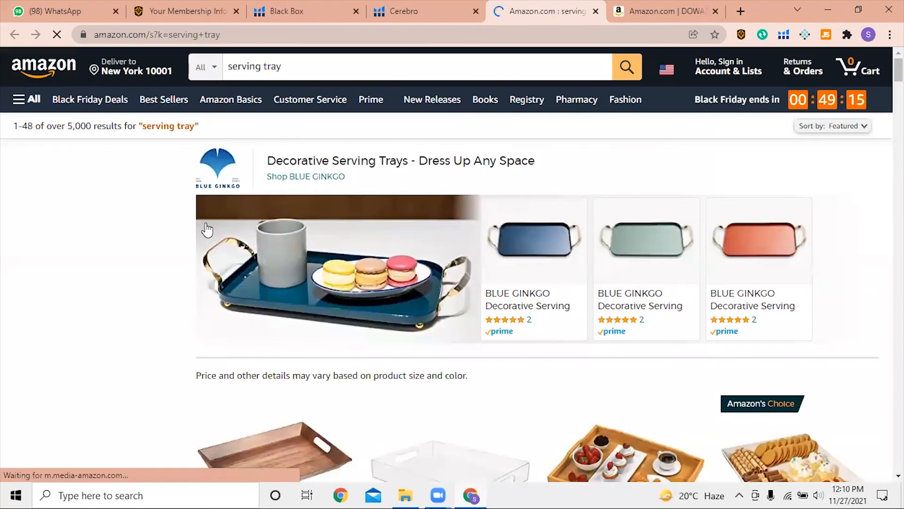
pyautogui.scroll(-3, 207, 230)
pyautogui.scroll(-3, 207, 229)
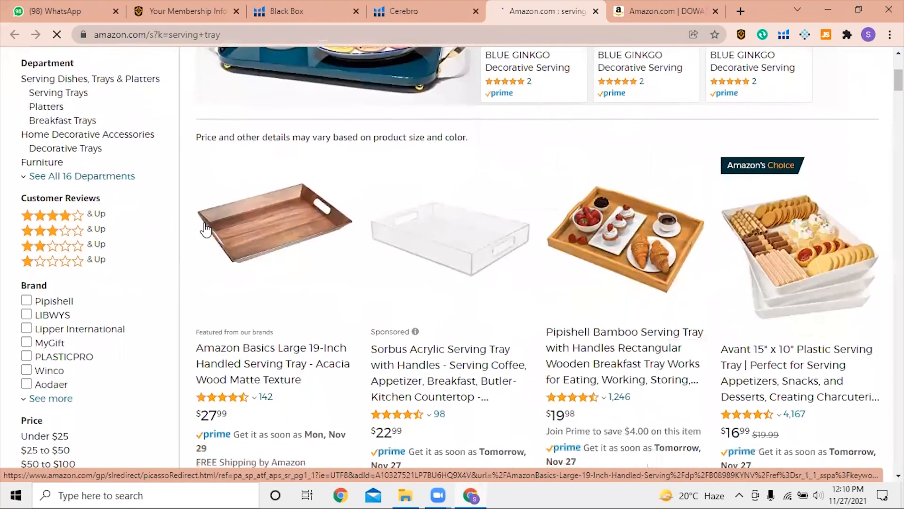
pyautogui.scroll(-12, 206, 230)
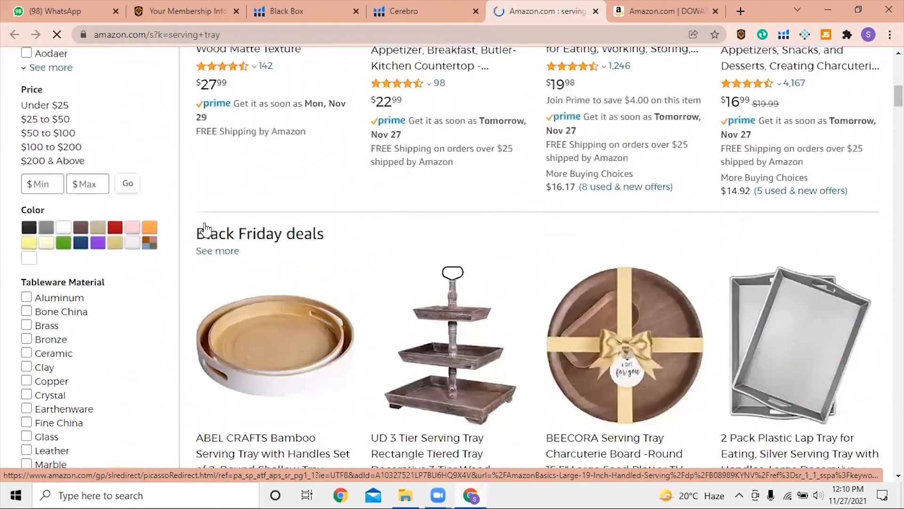
pyautogui.scroll(-15, 206, 230)
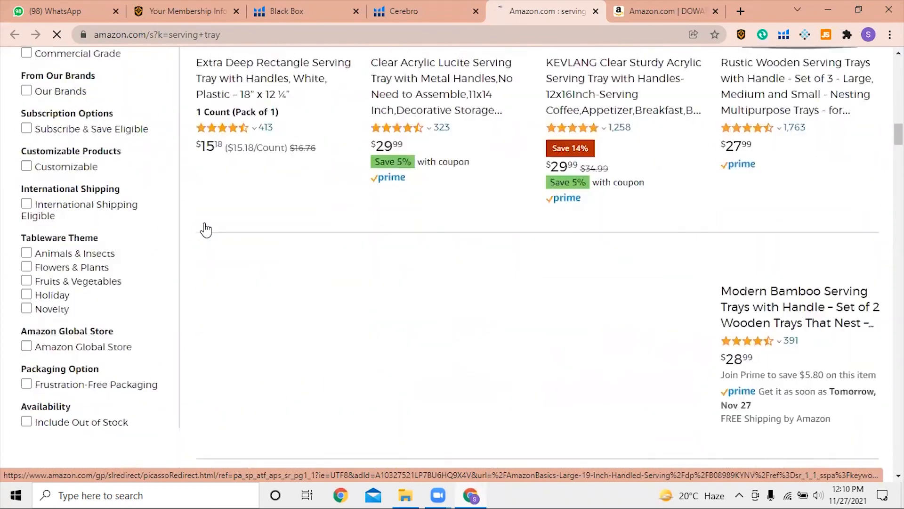
pyautogui.scroll(-7, 206, 230)
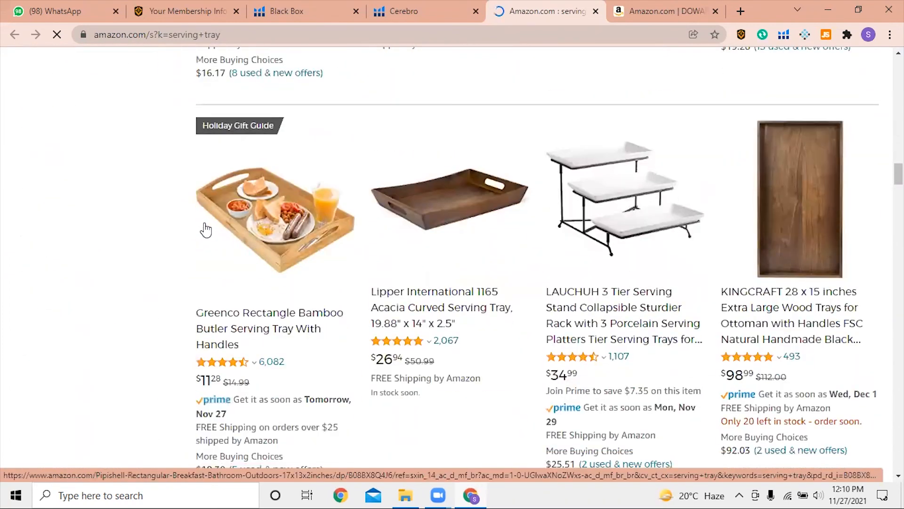
pyautogui.scroll(-12, 205, 230)
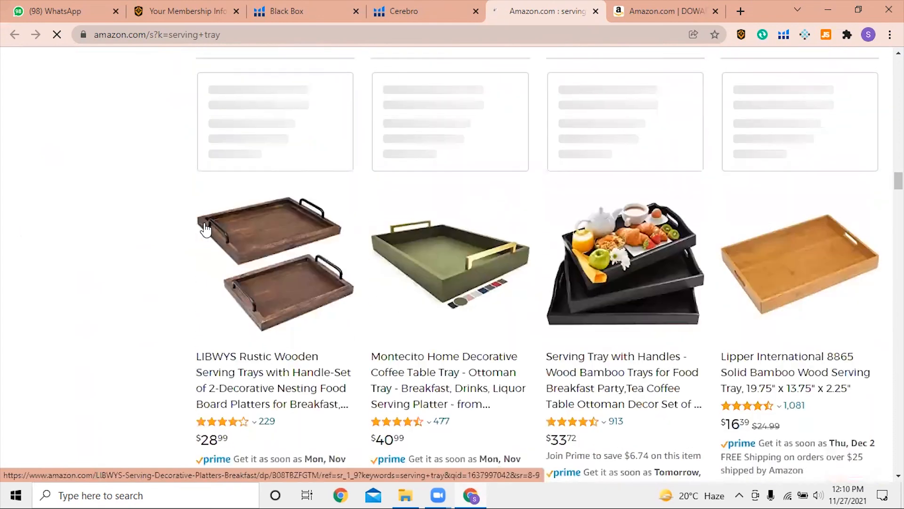
pyautogui.scroll(-13, 206, 230)
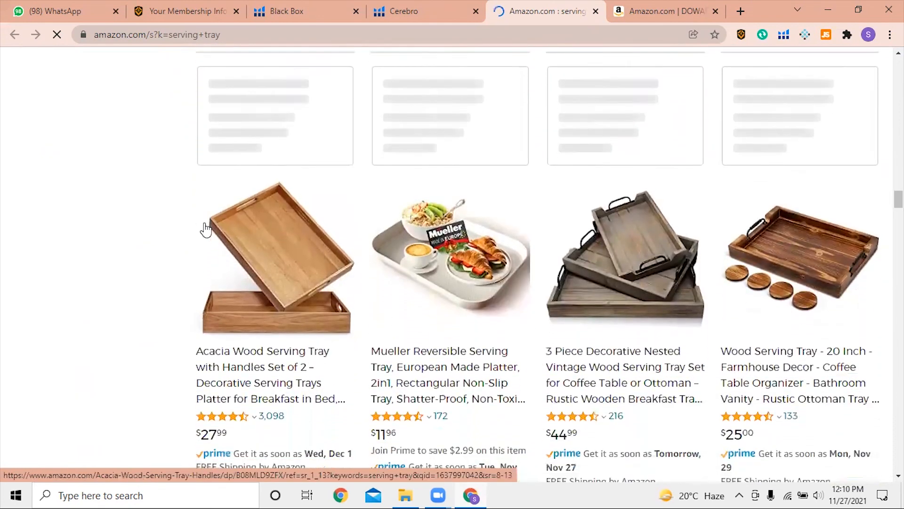
pyautogui.scroll(-11, 206, 230)
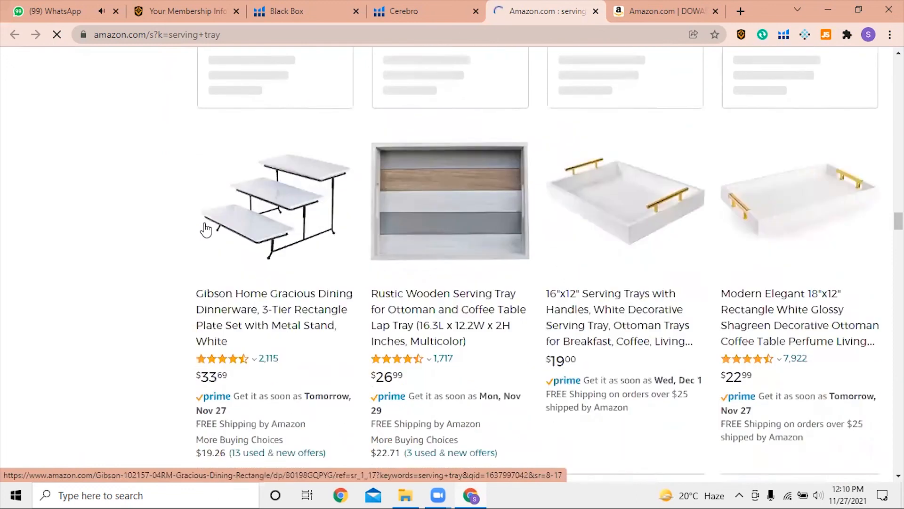
pyautogui.scroll(-10, 205, 226)
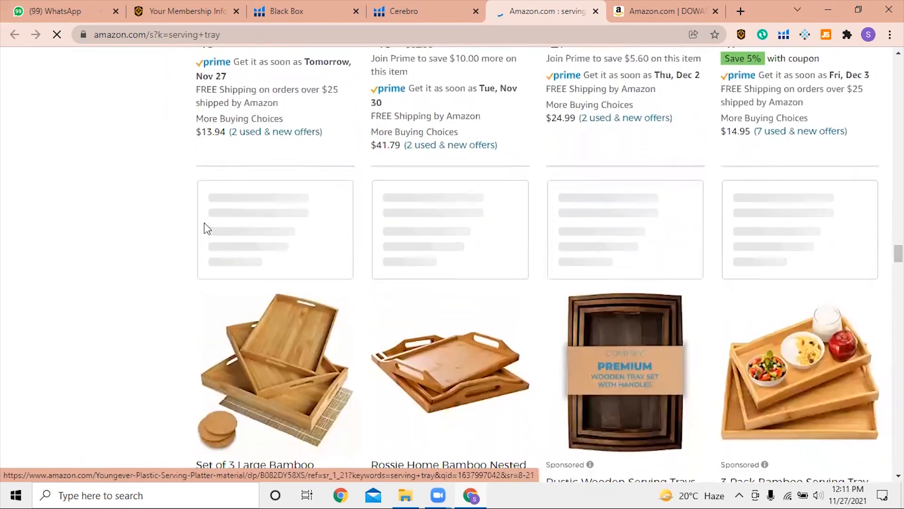
pyautogui.scroll(-1, 205, 222)
# Step: Remove the keywords "serving tray", "chargers for dinner plates" and "dinner plates" from the Cerebro table
pyautogui.click(414, 11)
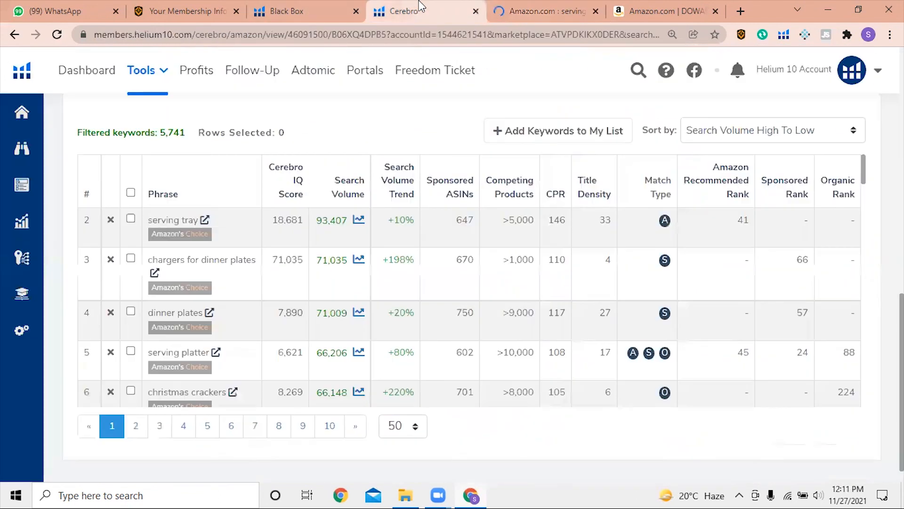
pyautogui.click(111, 221)
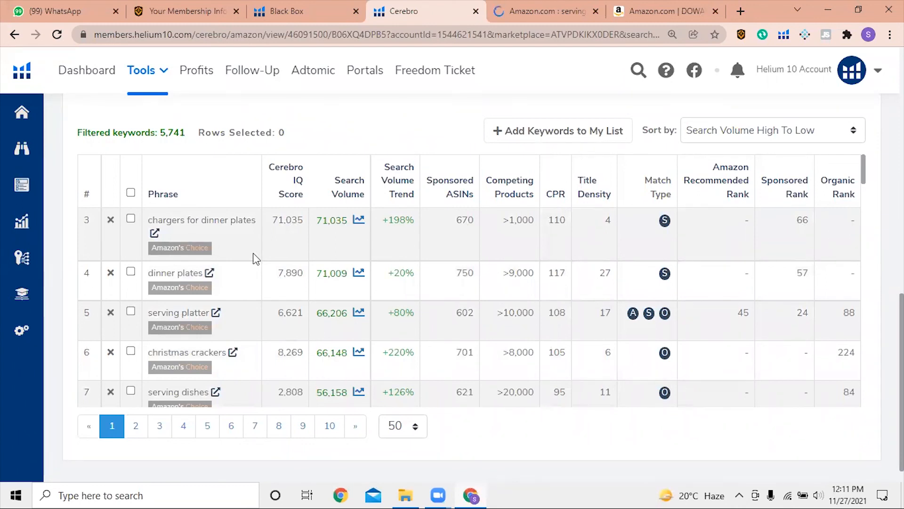
pyautogui.click(111, 219)
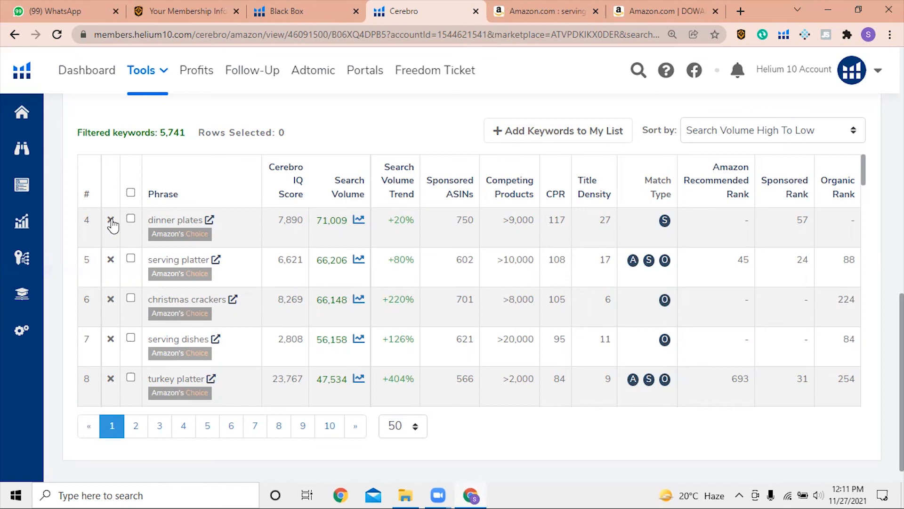
pyautogui.click(112, 221)
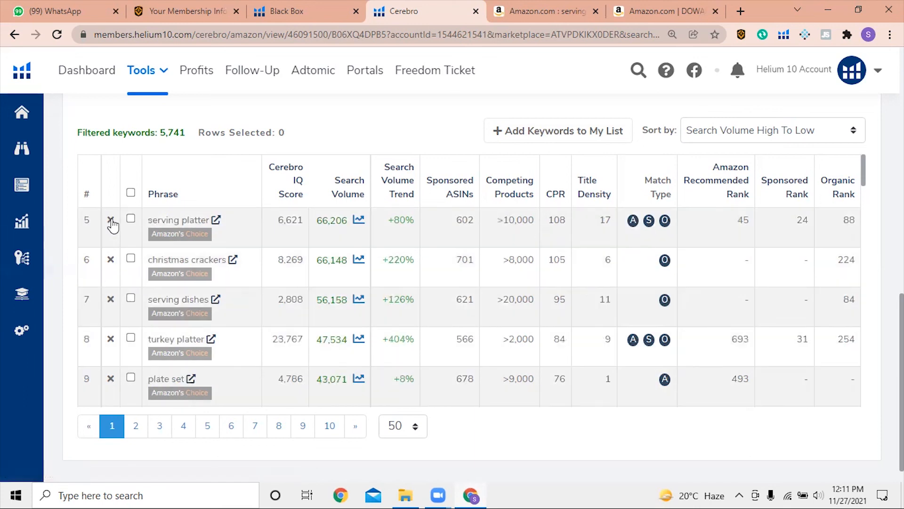
# Step: Open the Amazon search results for "serving platter" from Cerebro and examine the listed products for similarity to the platter
pyautogui.click(217, 220)
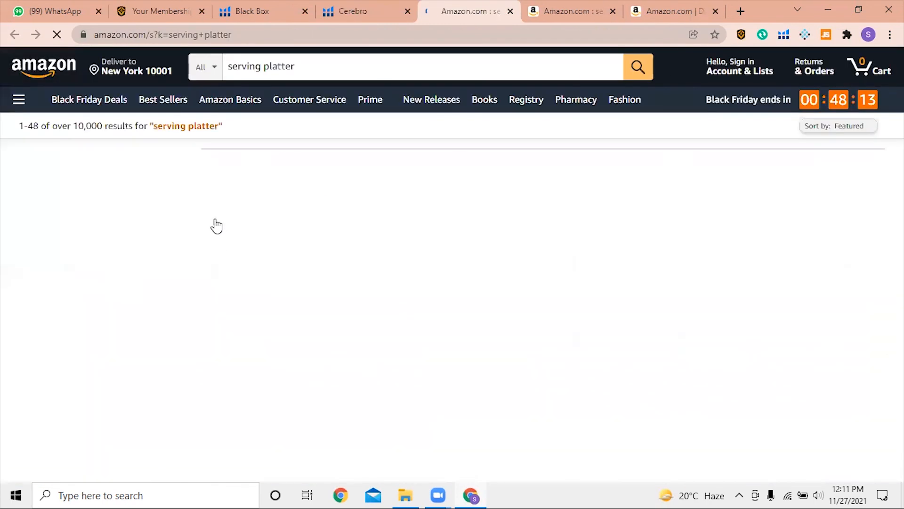
pyautogui.scroll(-3, 281, 245)
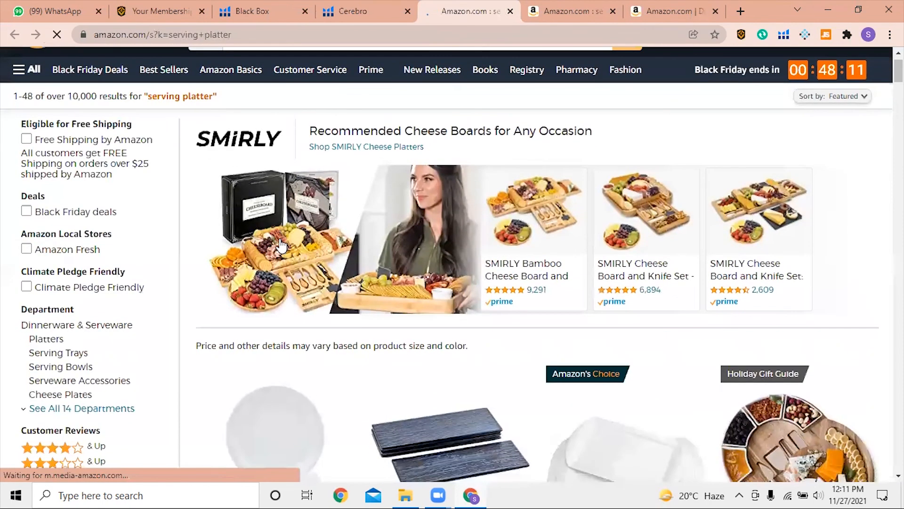
pyautogui.scroll(-4, 281, 245)
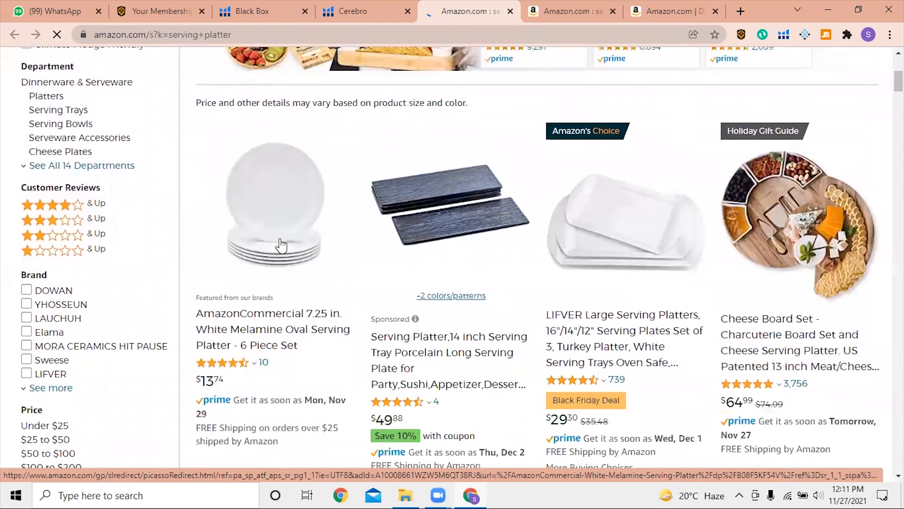
pyautogui.scroll(-15, 281, 245)
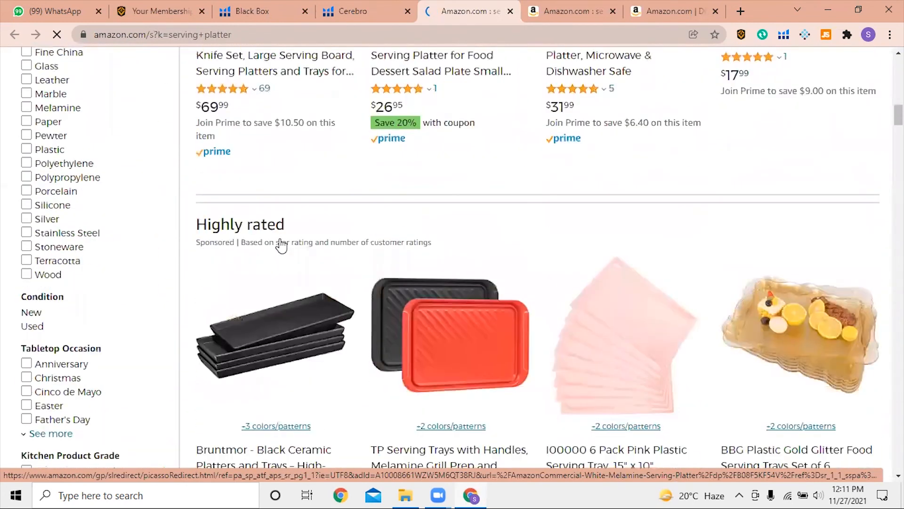
pyautogui.scroll(-10, 281, 245)
pyautogui.scroll(7, 281, 245)
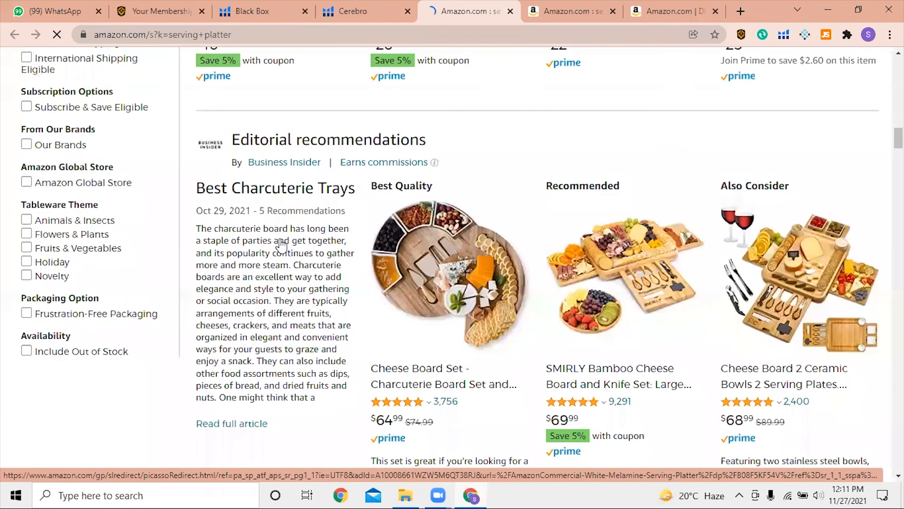
pyautogui.scroll(3, 283, 244)
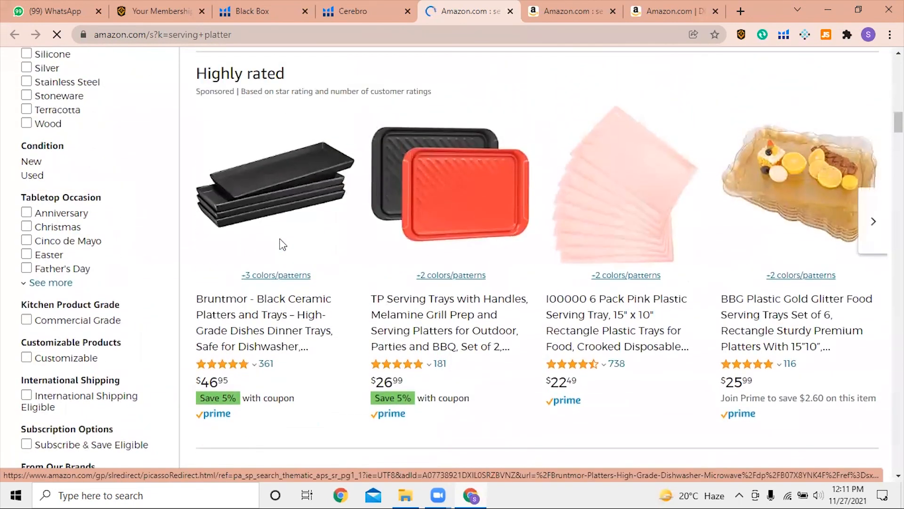